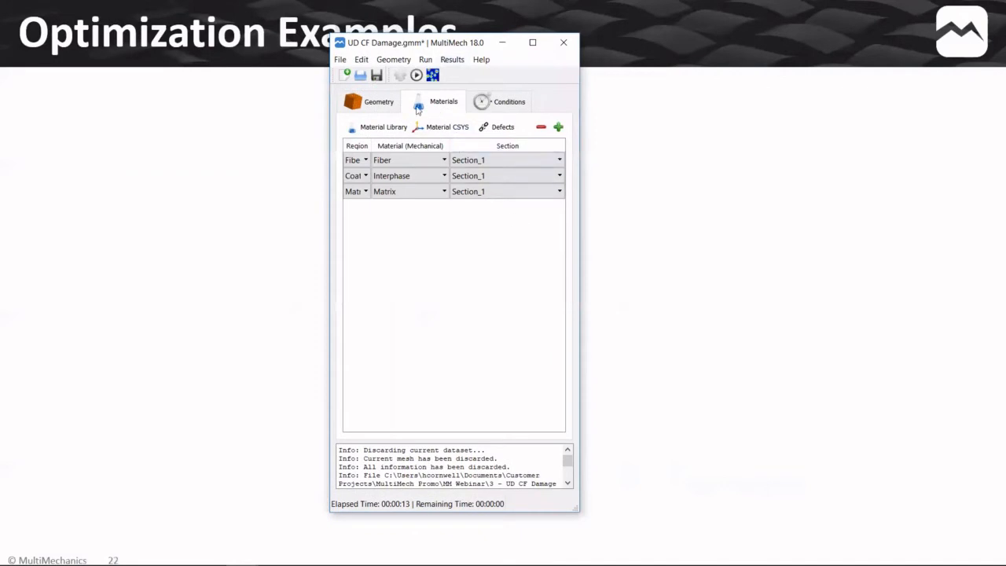
Step: In the Fiber material's failure model, keep the Weibull m at 5, leave the Vs strength value blank, and save the material library
{"action": "left_click", "coordinate": [380, 127]}
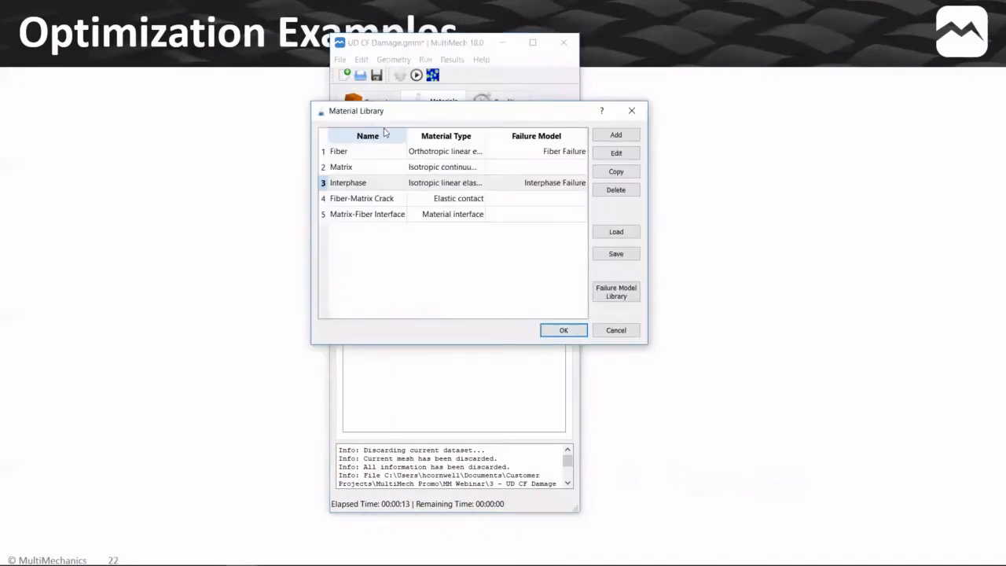
{"action": "double_click", "coordinate": [551, 154]}
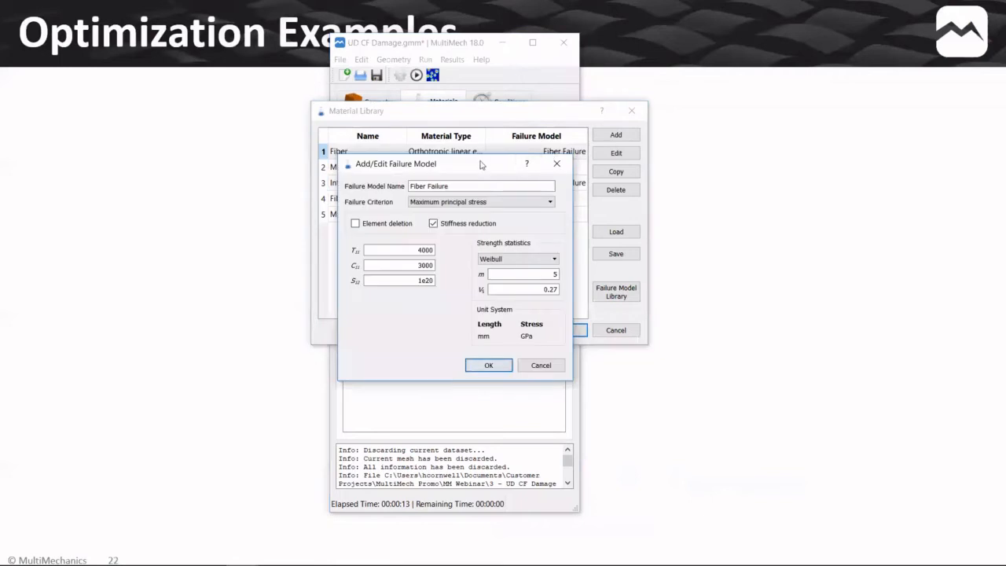
{"action": "left_click_drag", "start_coordinate": [482, 166], "coordinate": [519, 173]}
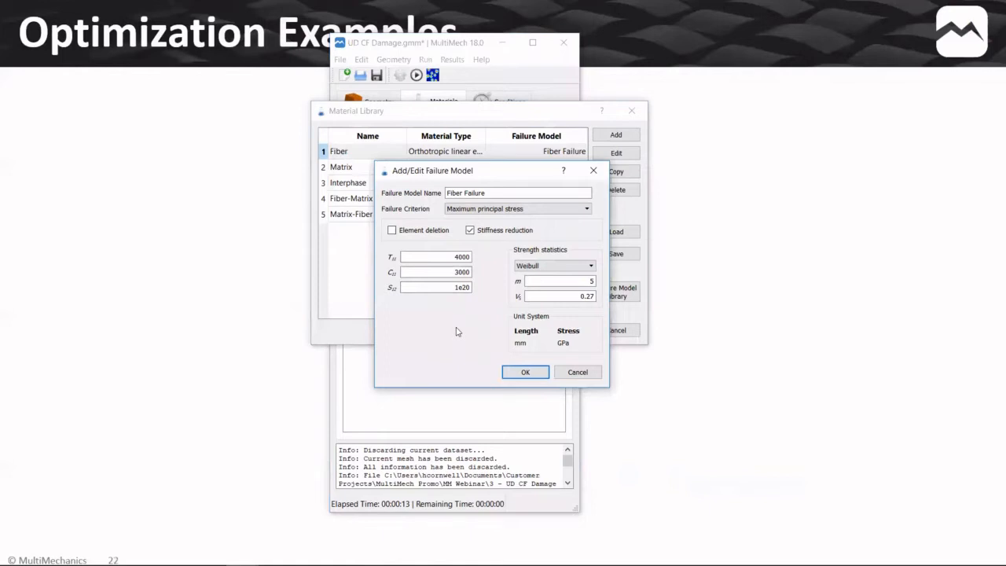
{"action": "left_click", "coordinate": [454, 257]}
{"action": "double_click", "coordinate": [462, 257]}
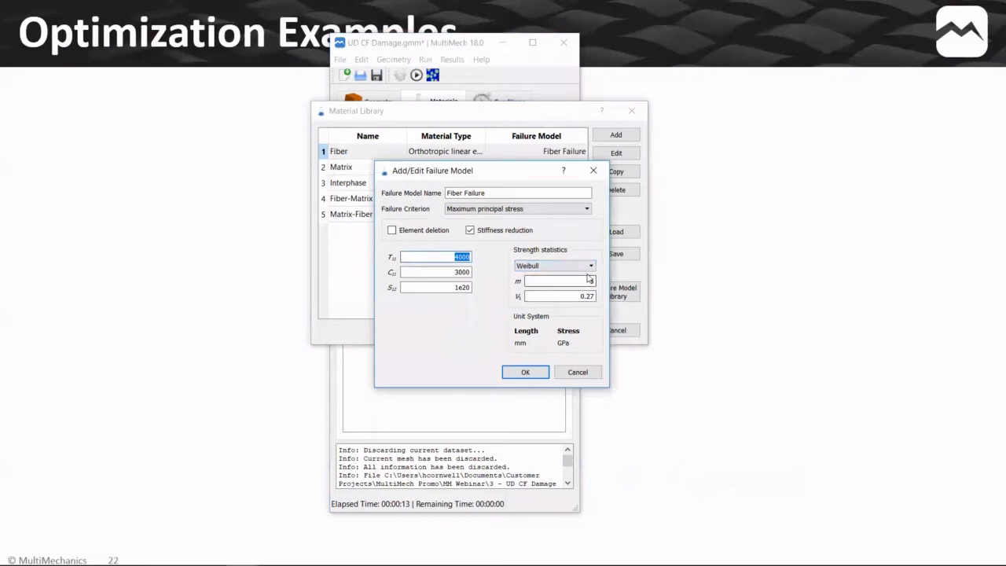
{"action": "double_click", "coordinate": [592, 280]}
{"action": "type", "text": "5"}
{"action": "double_click", "coordinate": [577, 297]}
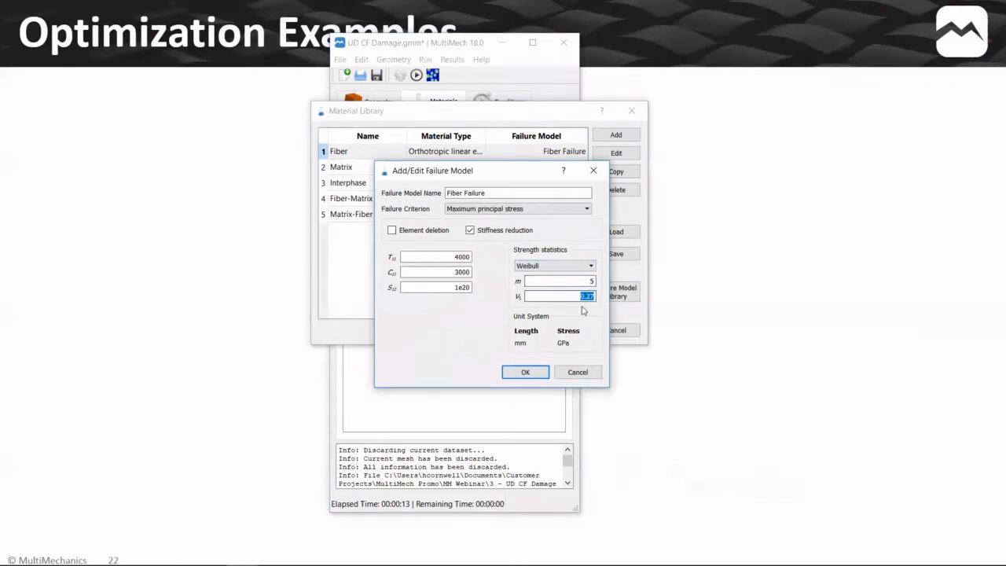
{"action": "key", "text": "BackSpace"}
{"action": "left_click", "coordinate": [525, 372]}
{"action": "left_click", "coordinate": [546, 332]}
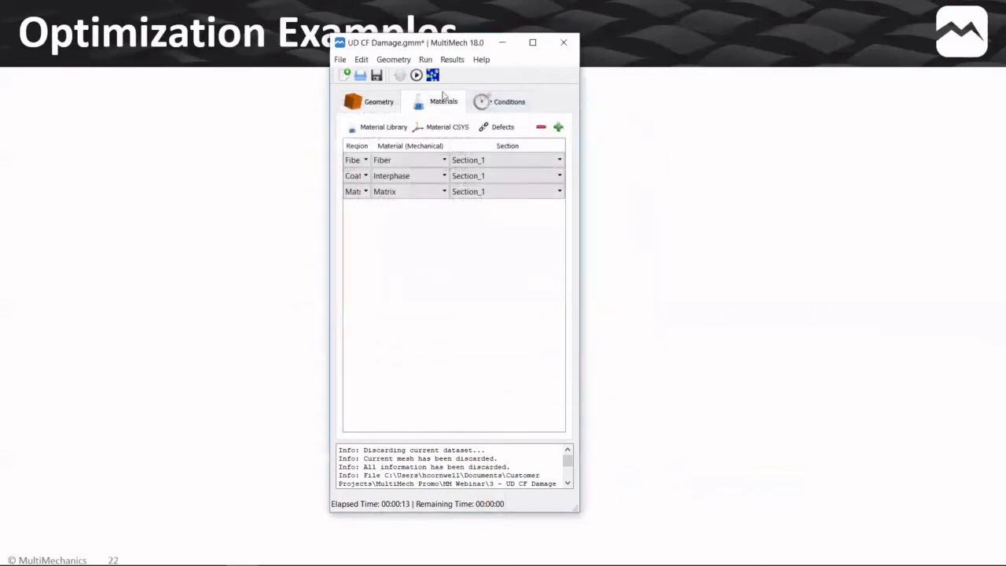
Step: Start the run, review the Constants and DoE treatments for the blank Vs parameter, and choose Optimization
{"action": "left_click", "coordinate": [417, 76]}
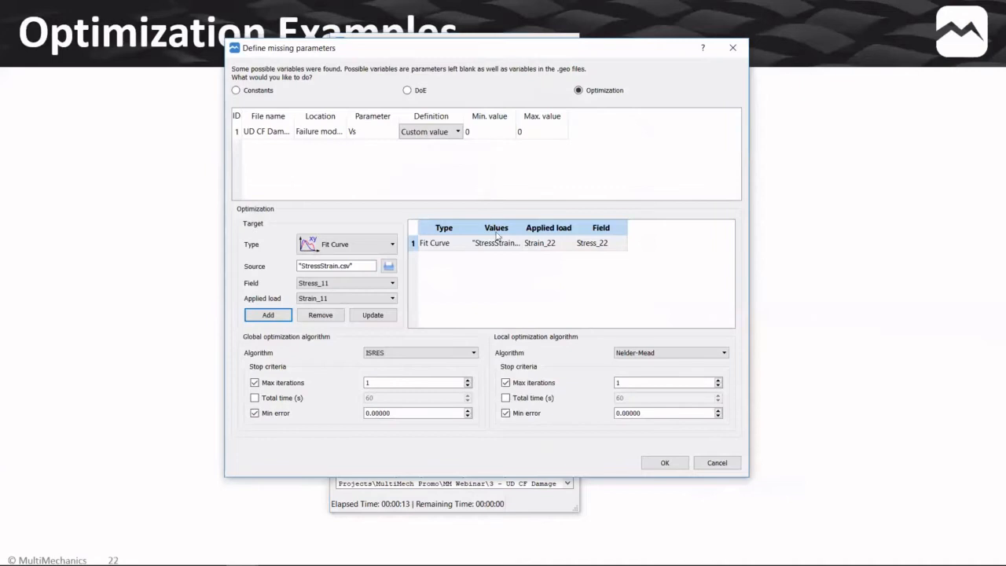
{"action": "left_click", "coordinate": [235, 90]}
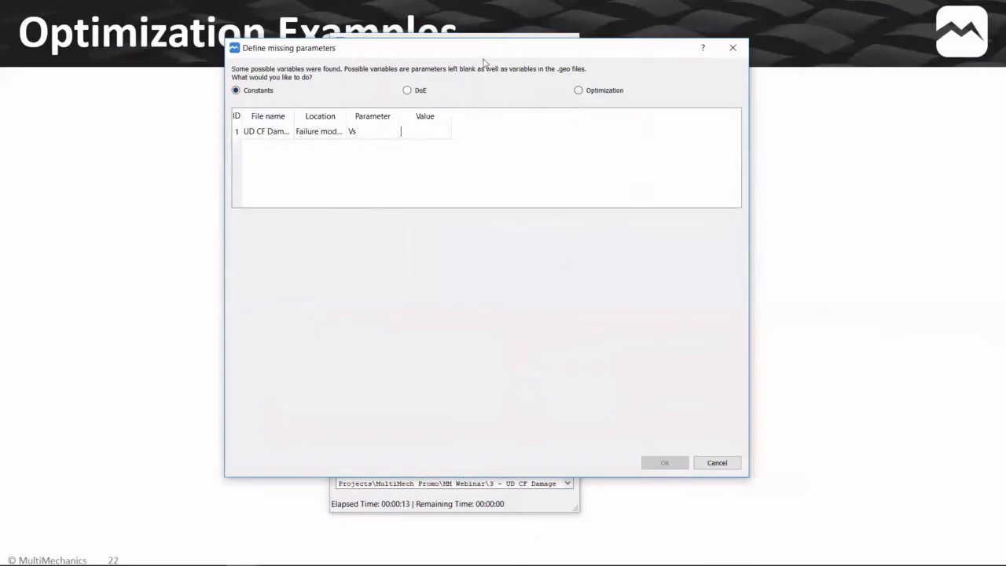
{"action": "left_click", "coordinate": [406, 90]}
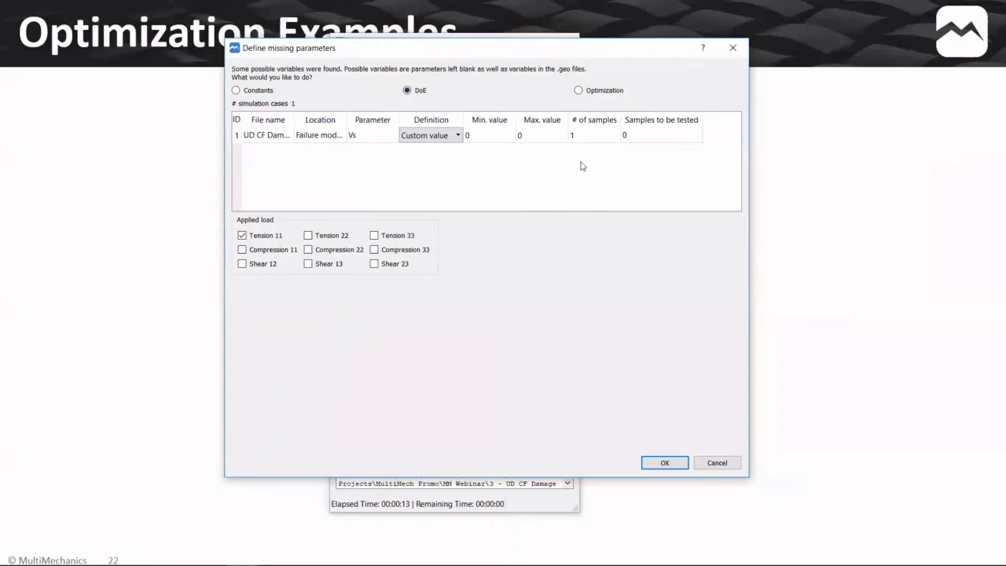
{"action": "left_click", "coordinate": [580, 90]}
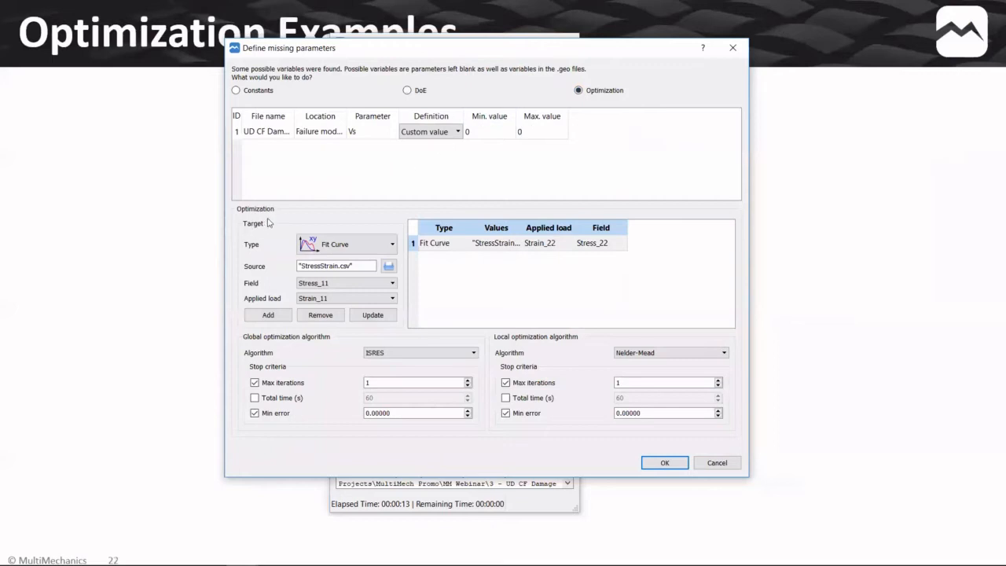
Step: Replace the existing Fit Curve optimization target with a Max Value target of 2000 for Stress_11
{"action": "left_click", "coordinate": [455, 244]}
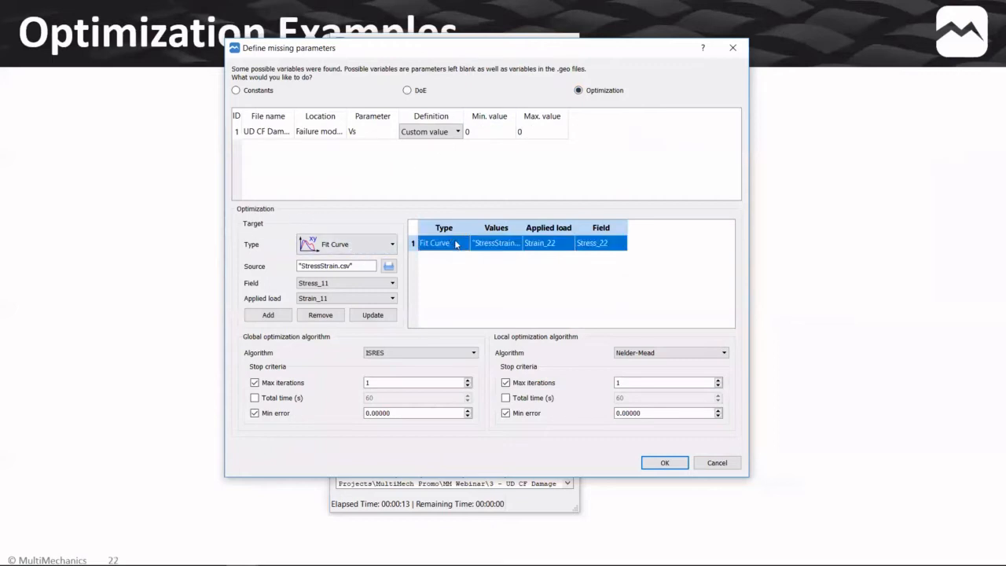
{"action": "left_click", "coordinate": [342, 315]}
{"action": "left_click", "coordinate": [349, 245]}
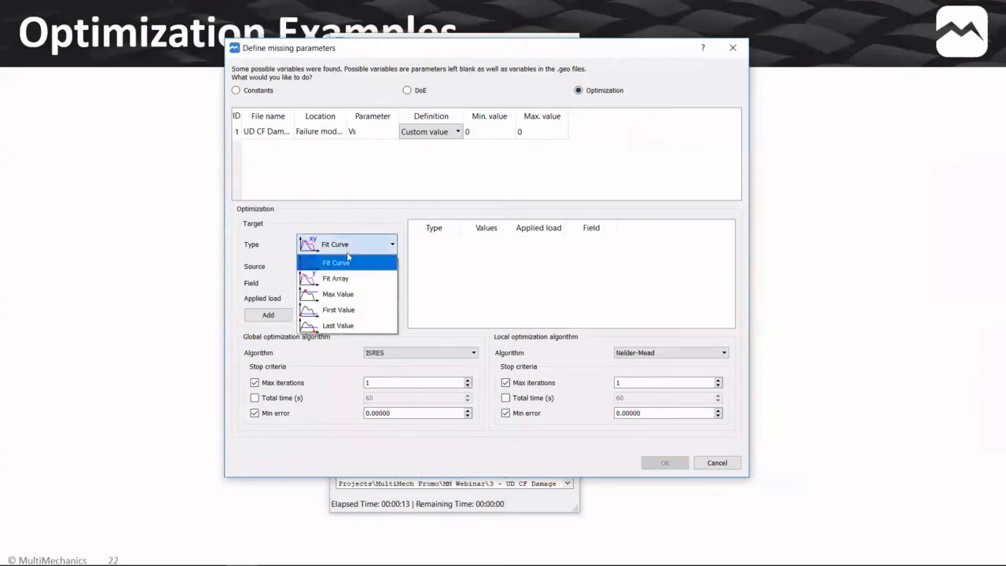
{"action": "left_click", "coordinate": [353, 293]}
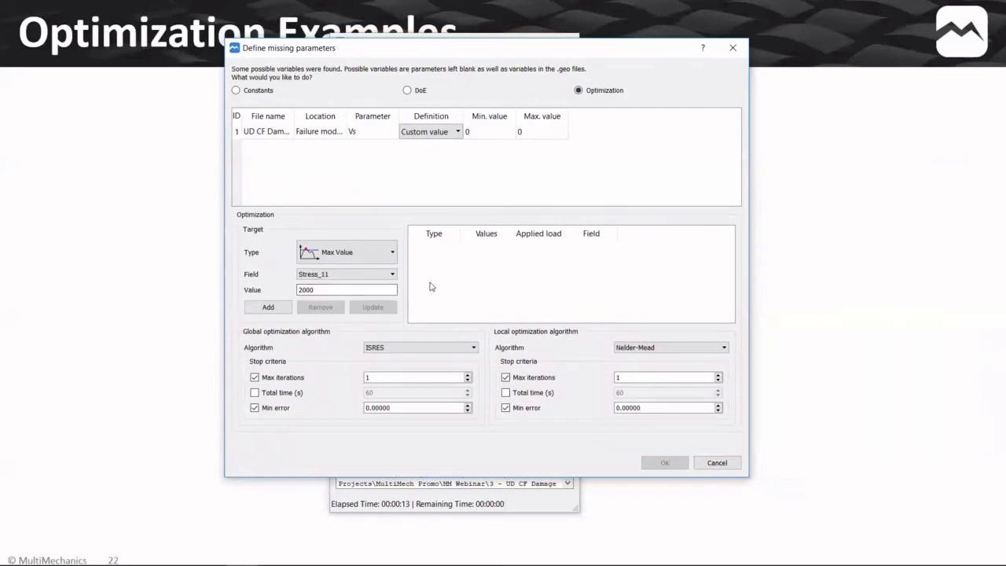
{"action": "left_click_drag", "start_coordinate": [325, 292], "coordinate": [271, 290]}
{"action": "left_click", "coordinate": [328, 295]}
{"action": "left_click", "coordinate": [268, 308]}
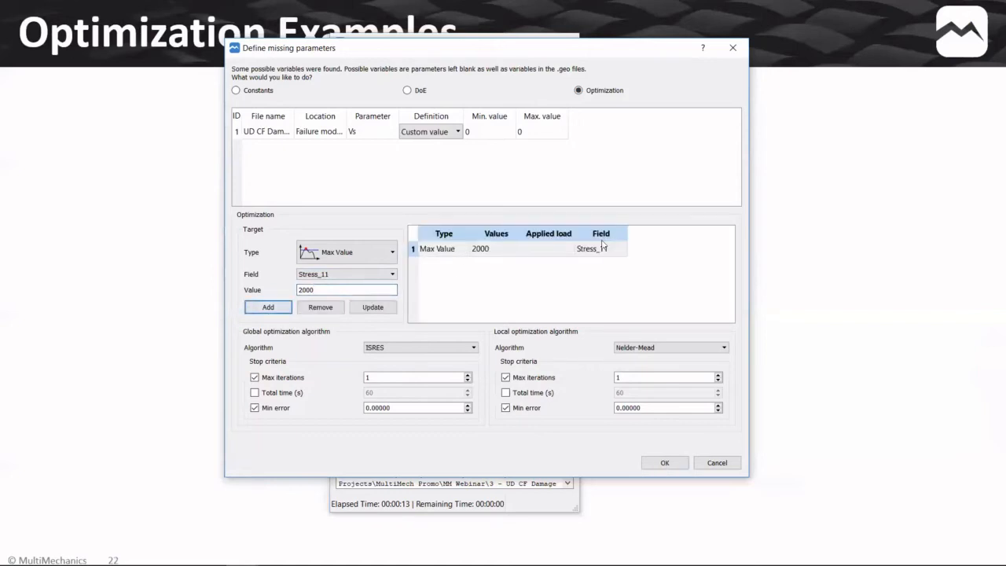
Step: Review the available optimization target types, including Fit Curve, without changing the Max Value target
{"action": "left_click", "coordinate": [333, 253]}
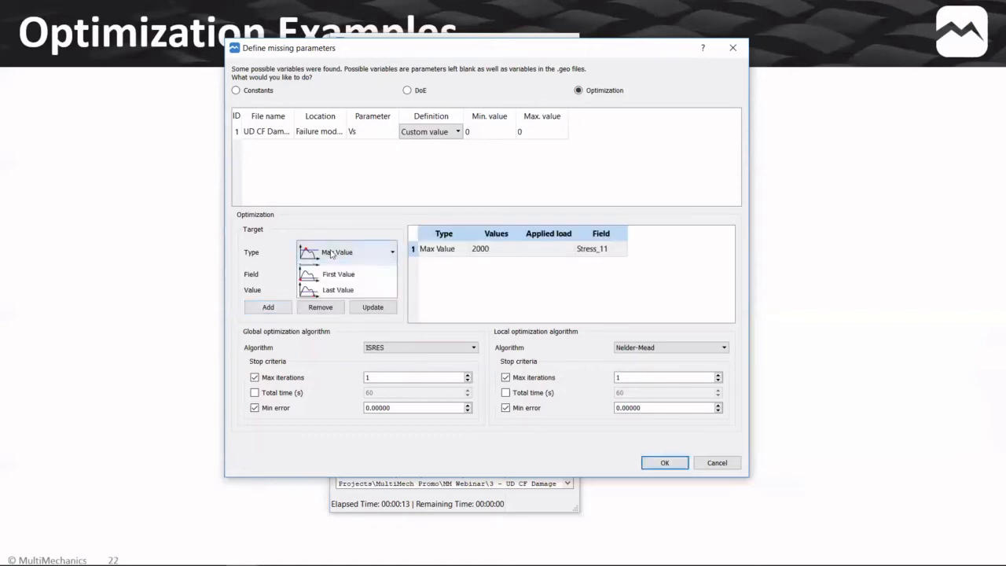
{"action": "left_click", "coordinate": [342, 213]}
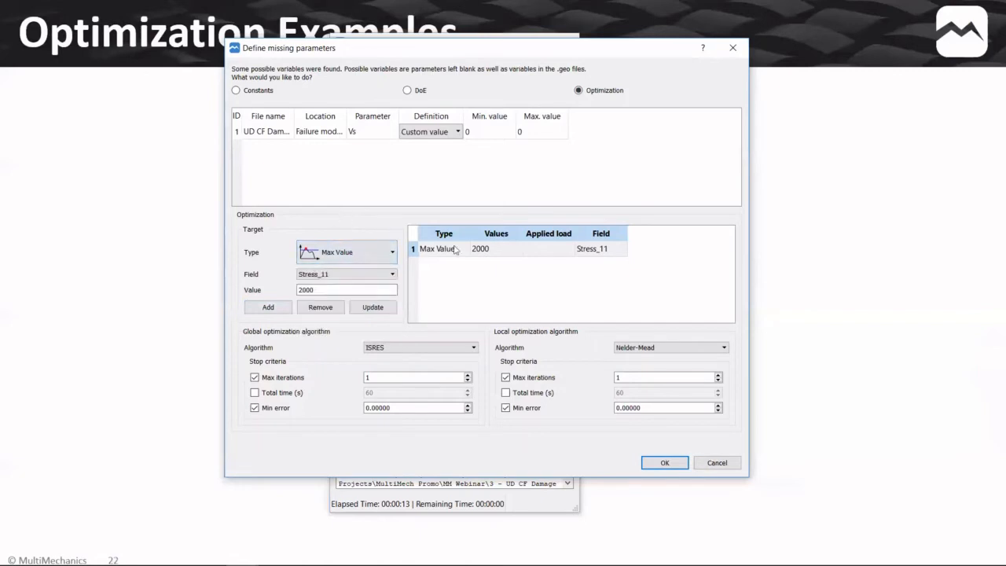
{"action": "left_click", "coordinate": [354, 251]}
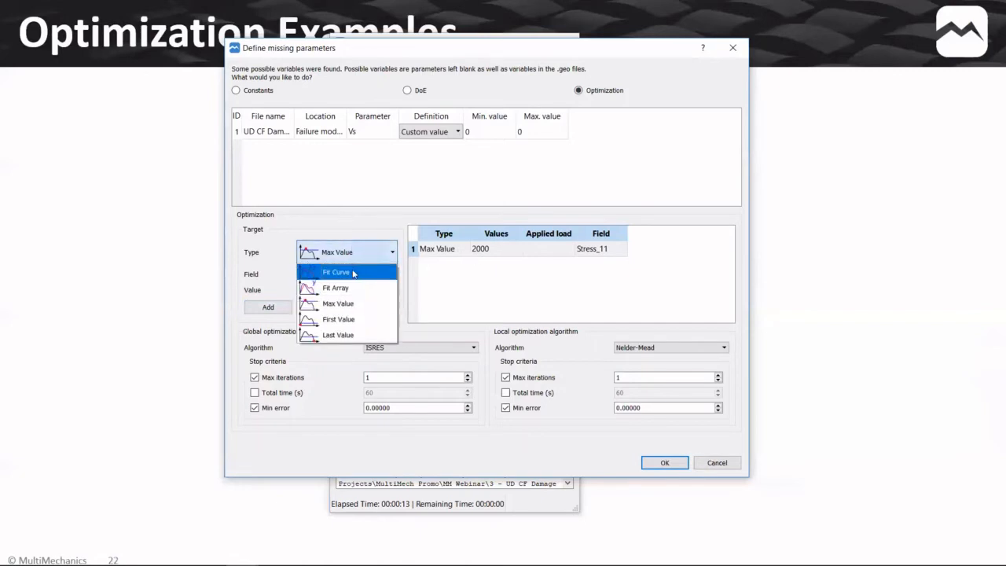
{"action": "left_click", "coordinate": [434, 293]}
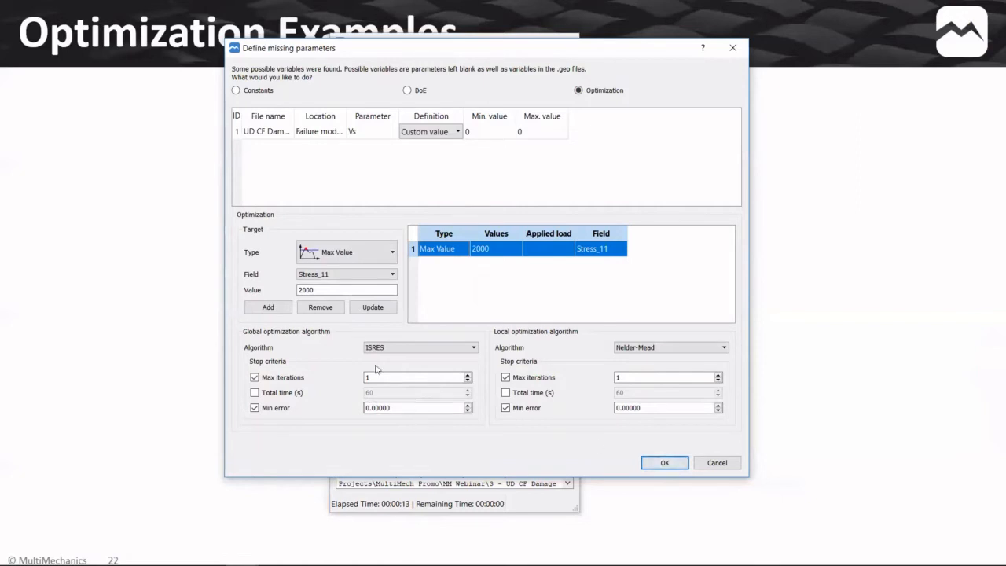
Step: Check the max iterations of the global and local algorithms and the global min error, and accept the optimization setup
{"action": "left_click_drag", "start_coordinate": [383, 378], "coordinate": [354, 382]}
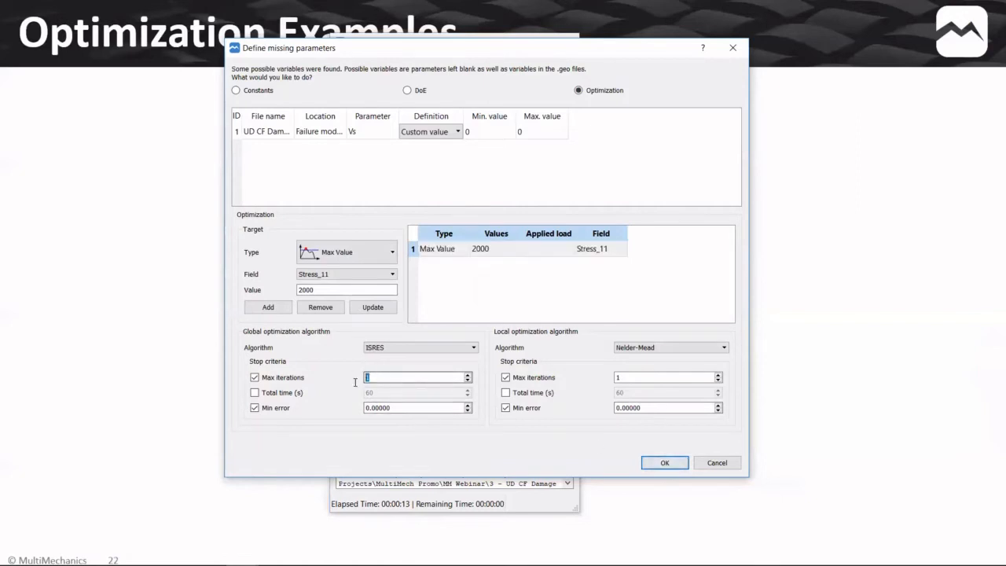
{"action": "double_click", "coordinate": [618, 377]}
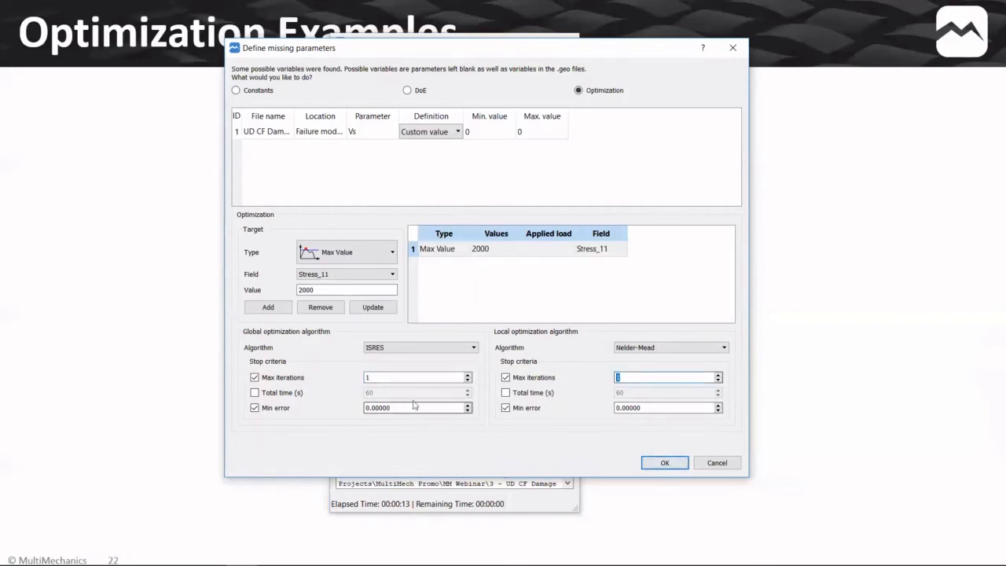
{"action": "left_click_drag", "start_coordinate": [398, 409], "coordinate": [377, 408]}
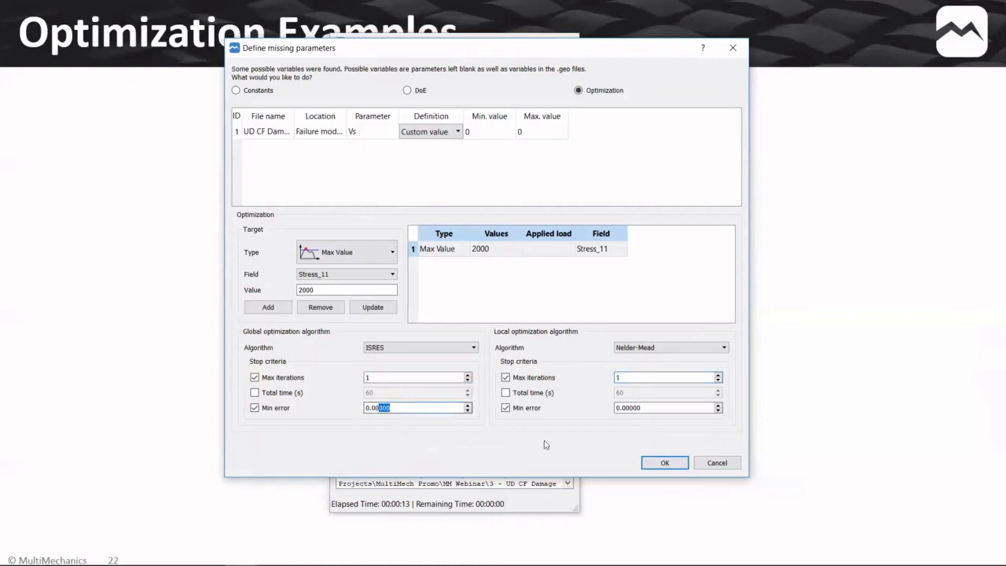
{"action": "left_click", "coordinate": [662, 463]}
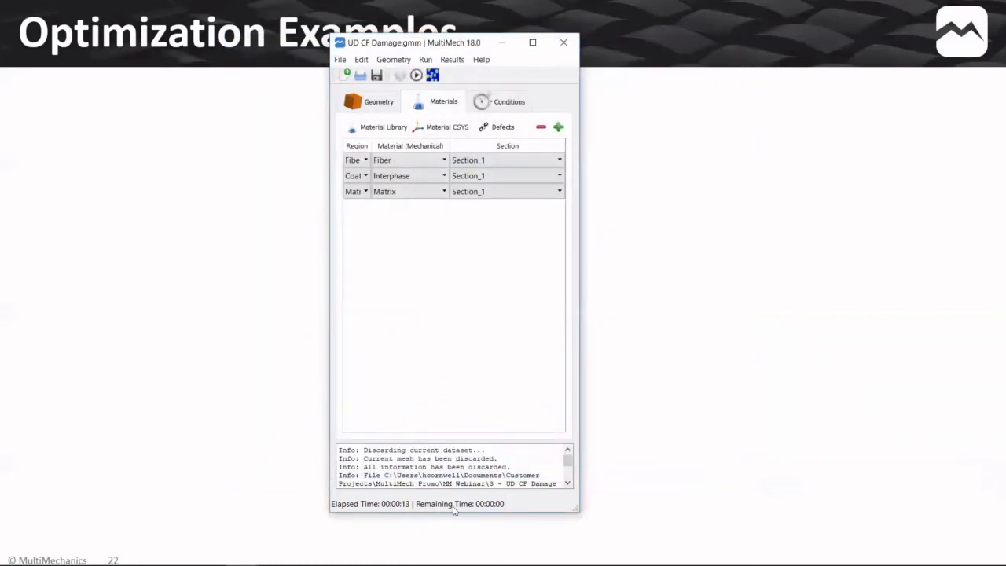
Step: Make the MultiMech window taller, switch to the mmPlot-target1 workbook in Excel, and examine the stress-strain 11 curves of all cases
{"action": "left_click_drag", "start_coordinate": [452, 512], "coordinate": [453, 544]}
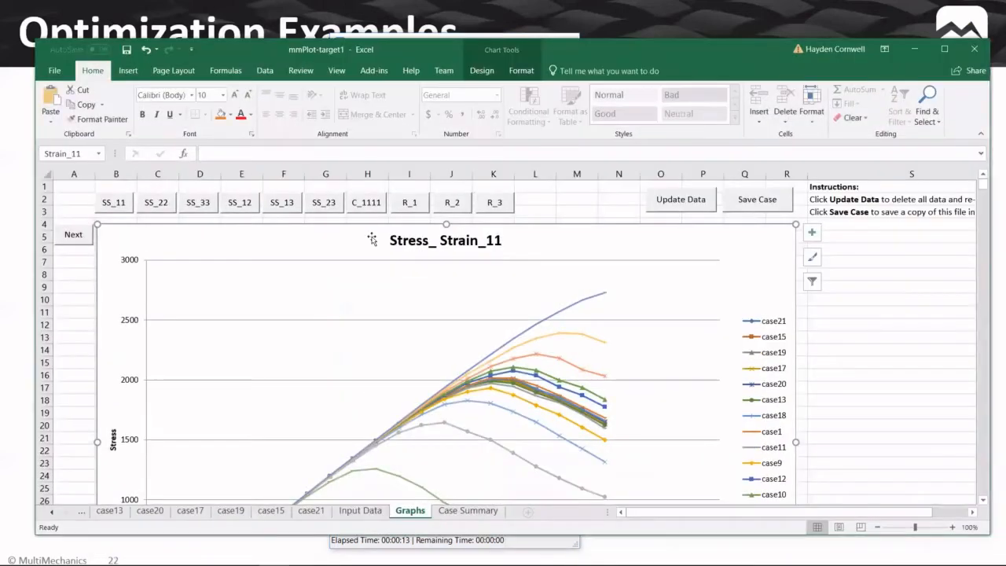
{"action": "scroll", "coordinate": [611, 400], "scroll_direction": "down", "scroll_amount": 3}
{"action": "scroll", "coordinate": [606, 393], "scroll_direction": "up", "scroll_amount": 1}
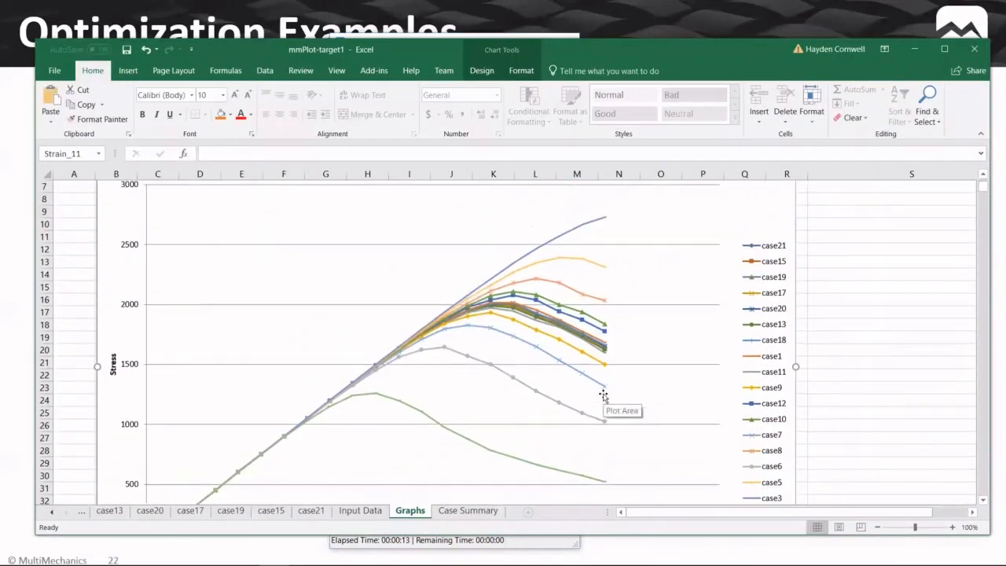
{"action": "scroll", "coordinate": [613, 371], "scroll_direction": "up", "scroll_amount": 2}
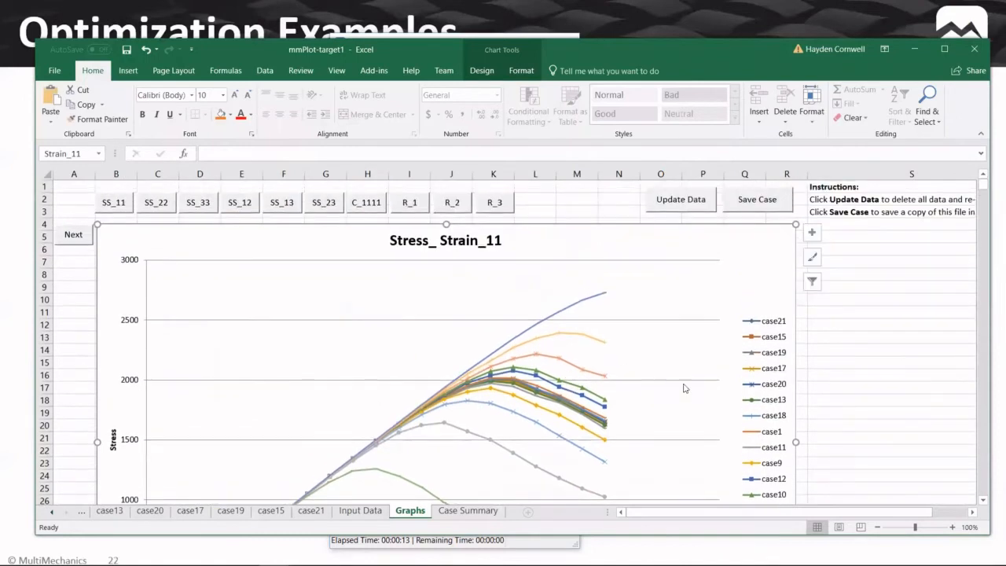
{"action": "scroll", "coordinate": [754, 349], "scroll_direction": "down", "scroll_amount": 2}
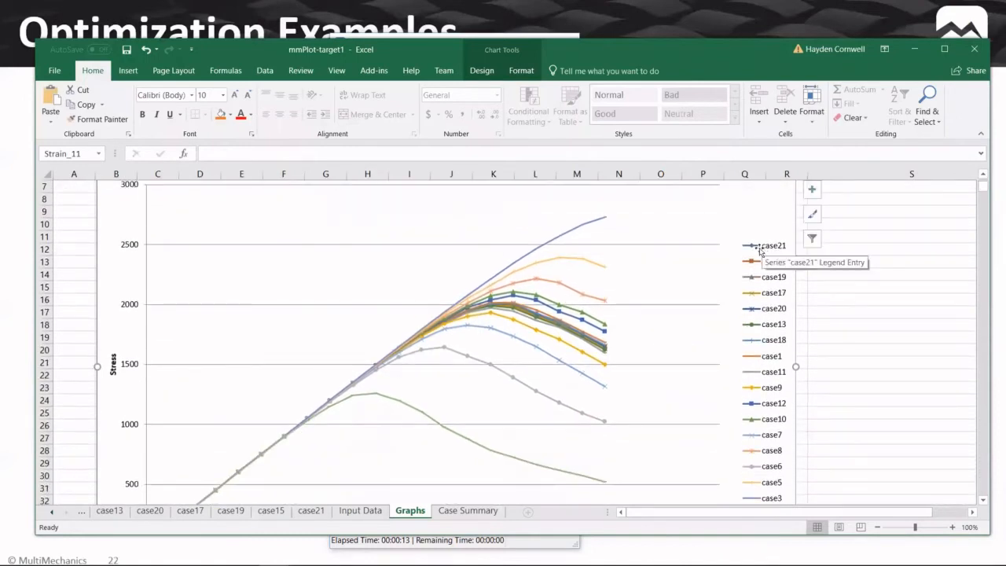
{"action": "scroll", "coordinate": [782, 417], "scroll_direction": "down", "scroll_amount": 2}
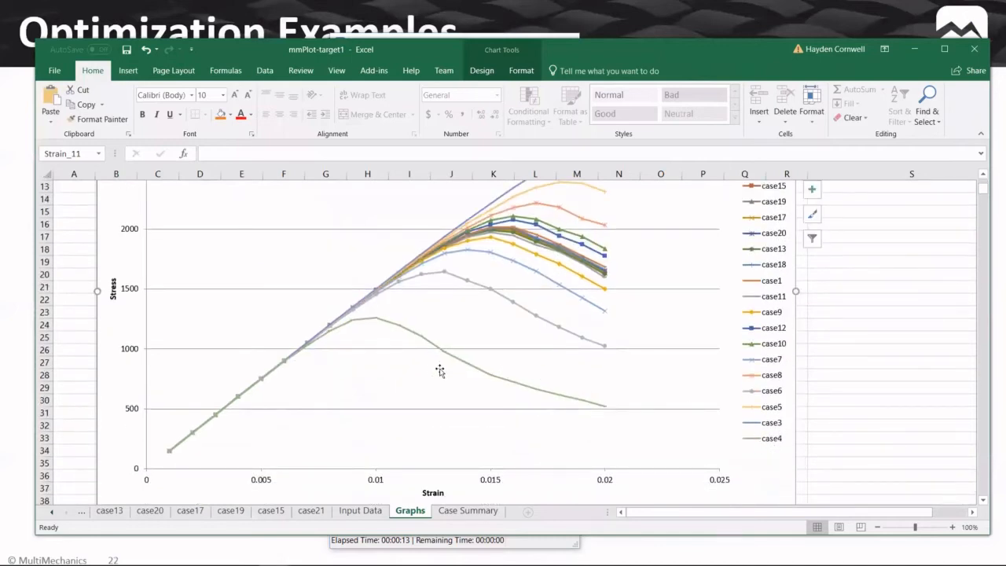
{"action": "scroll", "coordinate": [768, 457], "scroll_direction": "up", "scroll_amount": 2}
{"action": "scroll", "coordinate": [770, 459], "scroll_direction": "up", "scroll_amount": 1}
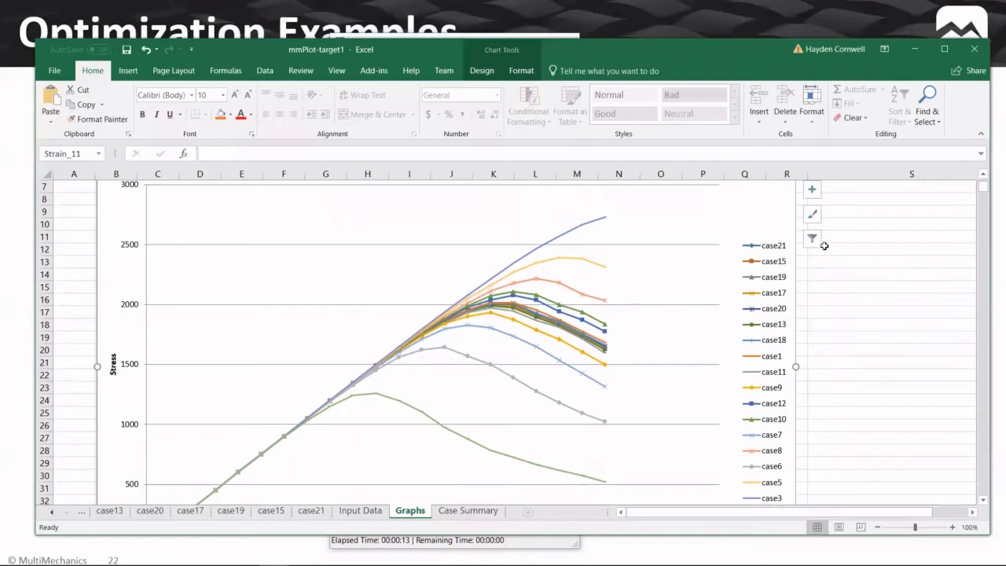
{"action": "scroll", "coordinate": [806, 256], "scroll_direction": "up", "scroll_amount": 2}
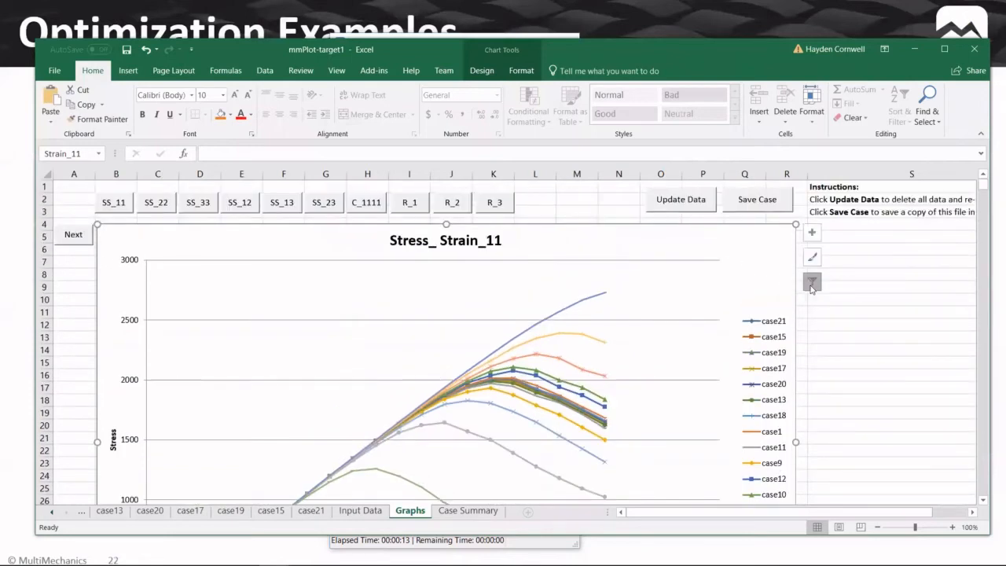
Step: Preview individual case curves in the stress-strain chart through its series filter, leaving all cases included
{"action": "left_click", "coordinate": [812, 284]}
{"action": "scroll", "coordinate": [880, 385], "scroll_direction": "down", "scroll_amount": 3}
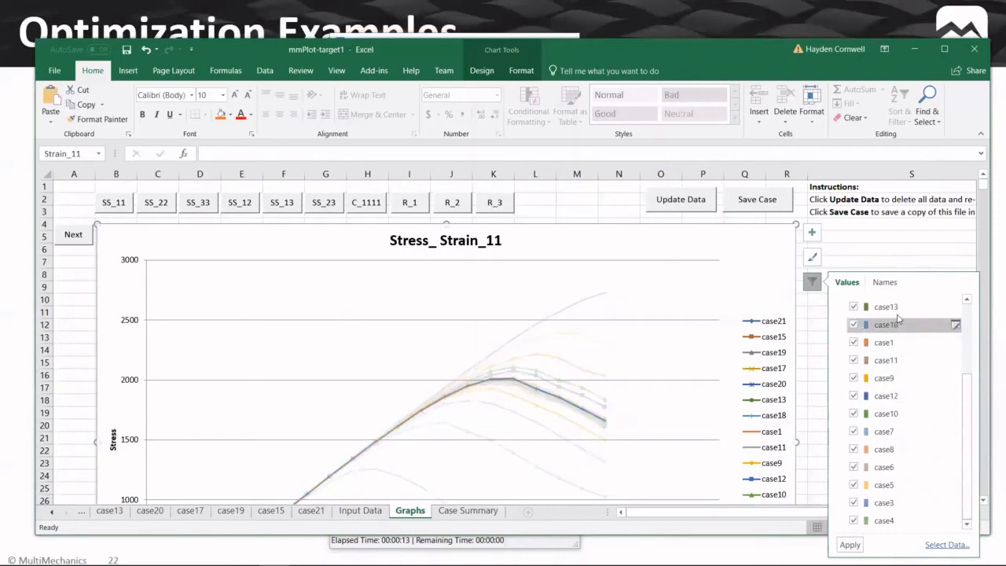
{"action": "scroll", "coordinate": [900, 323], "scroll_direction": "up", "scroll_amount": 3}
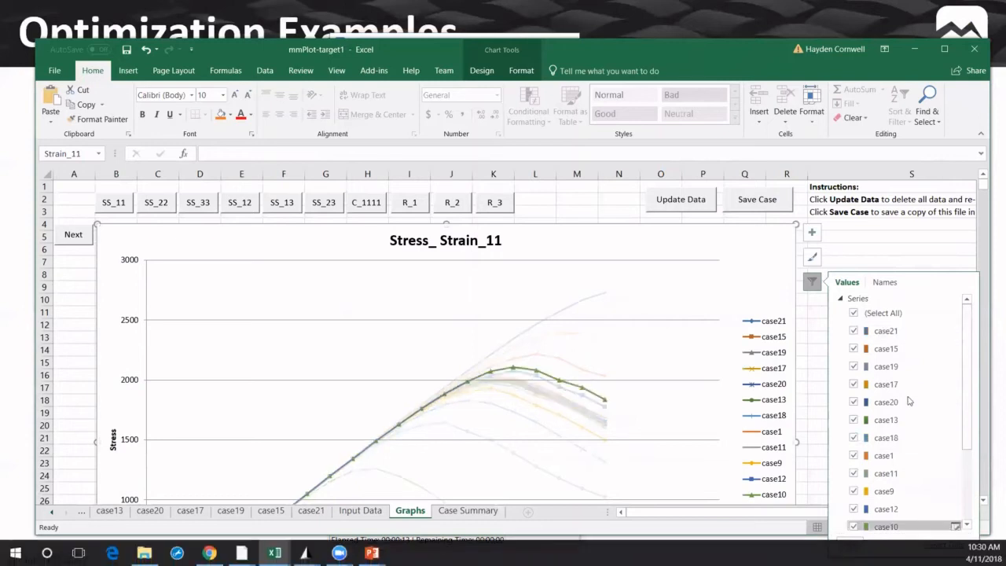
{"action": "left_click", "coordinate": [698, 320]}
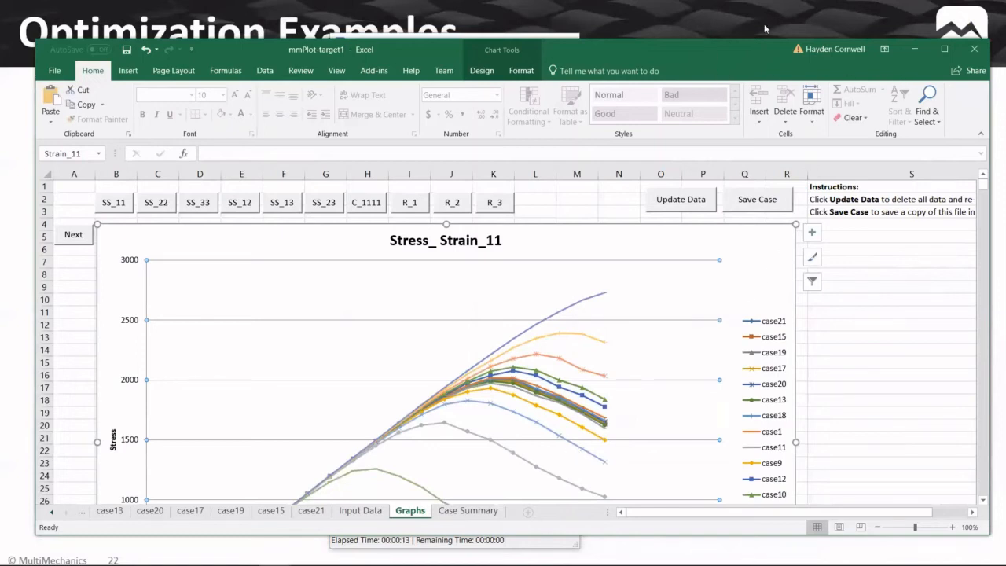
Step: Return to MultiMech and review the Matrix damage law and the Interphase and Fiber failure models in the material library
{"action": "left_click", "coordinate": [914, 49]}
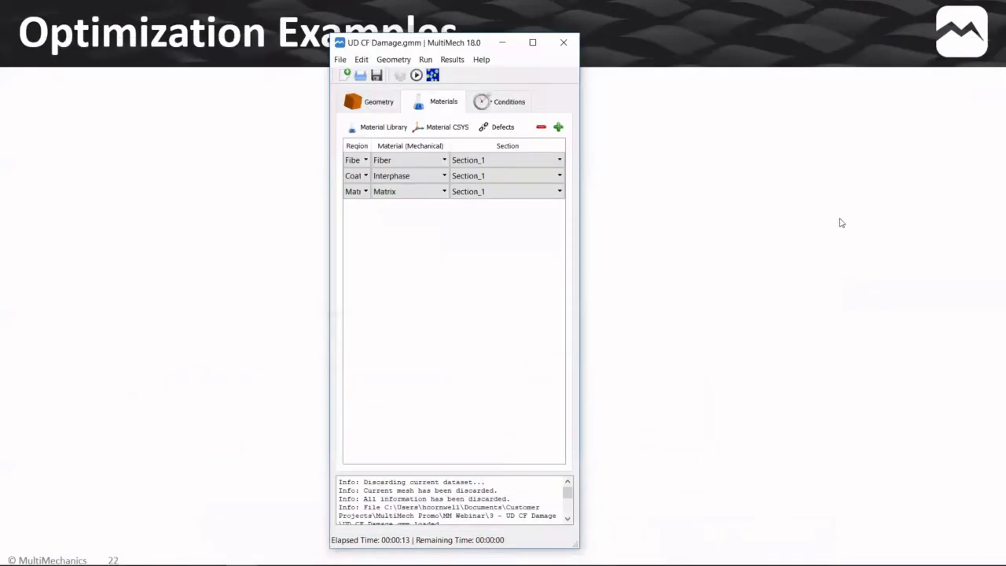
{"action": "left_click", "coordinate": [399, 127]}
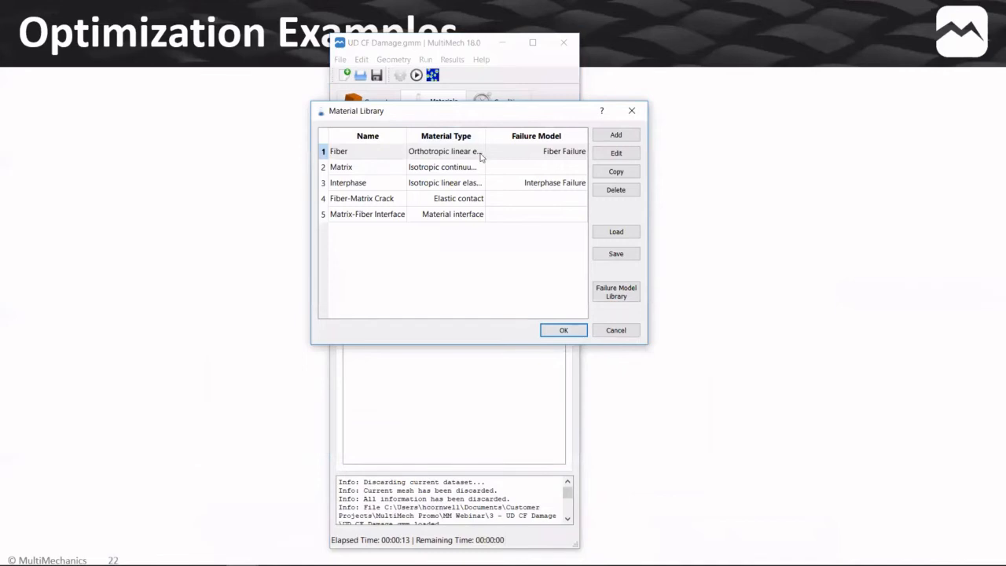
{"action": "double_click", "coordinate": [448, 162]}
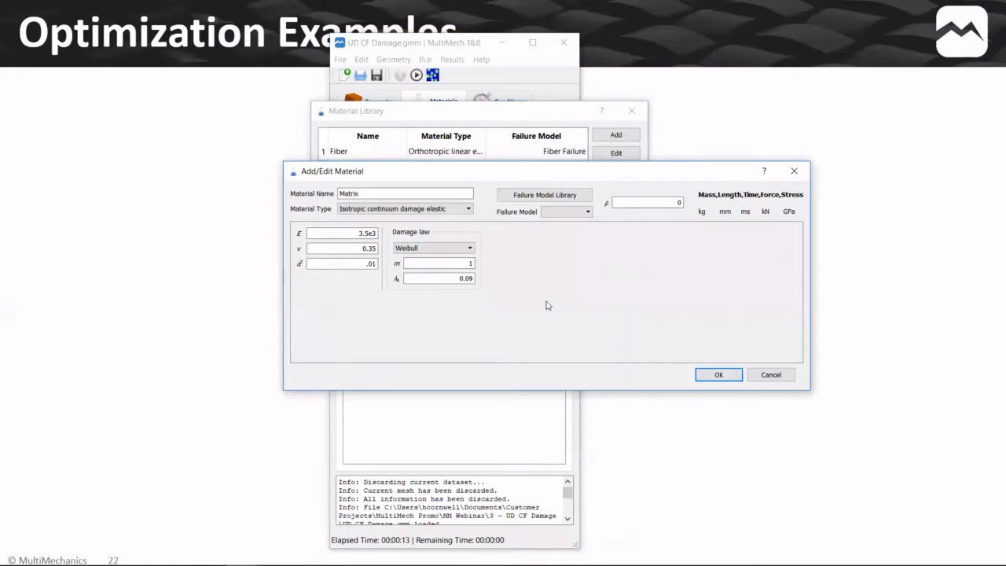
{"action": "left_click", "coordinate": [792, 172]}
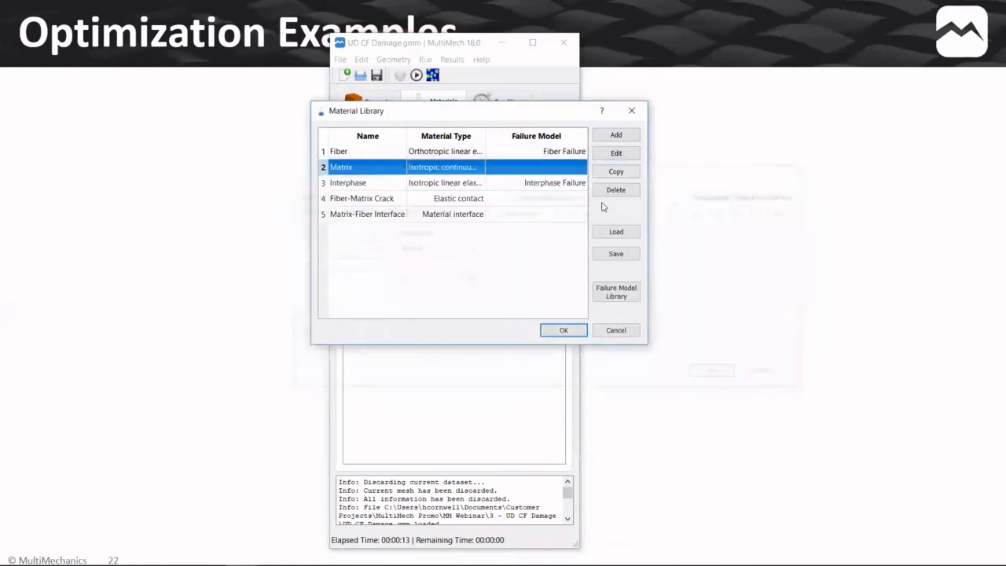
{"action": "double_click", "coordinate": [541, 183]}
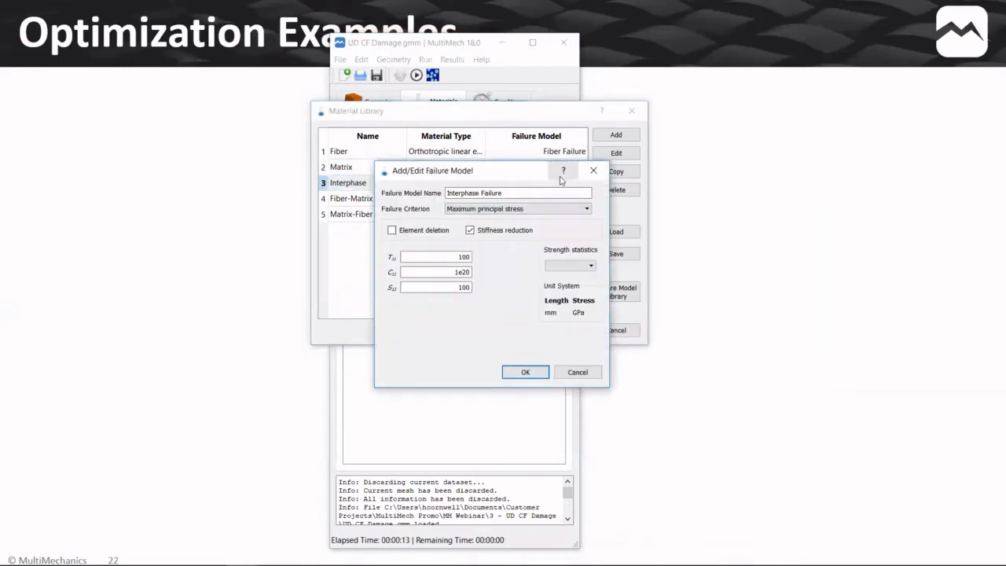
{"action": "left_click", "coordinate": [593, 171]}
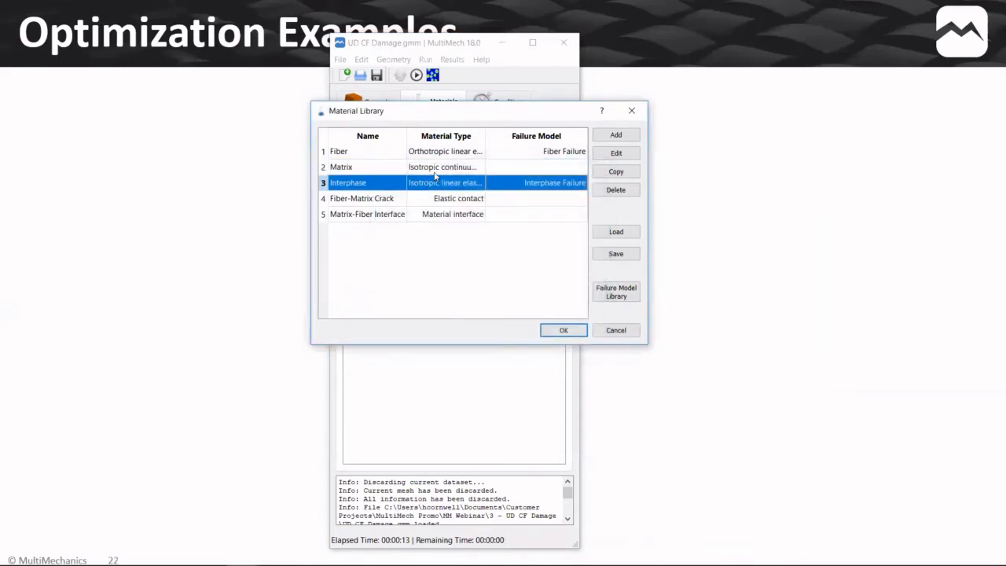
{"action": "double_click", "coordinate": [544, 150]}
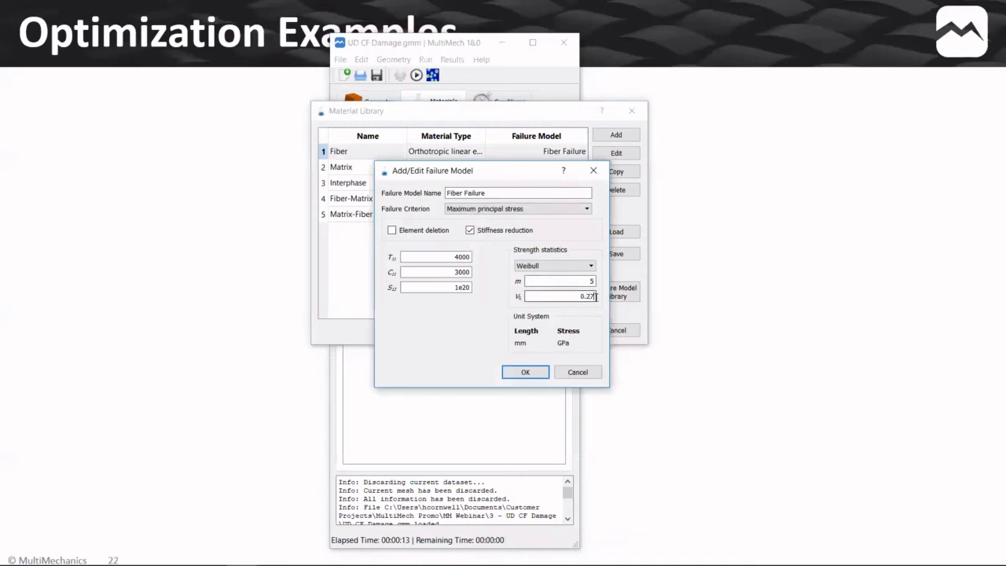
{"action": "left_click", "coordinate": [522, 372]}
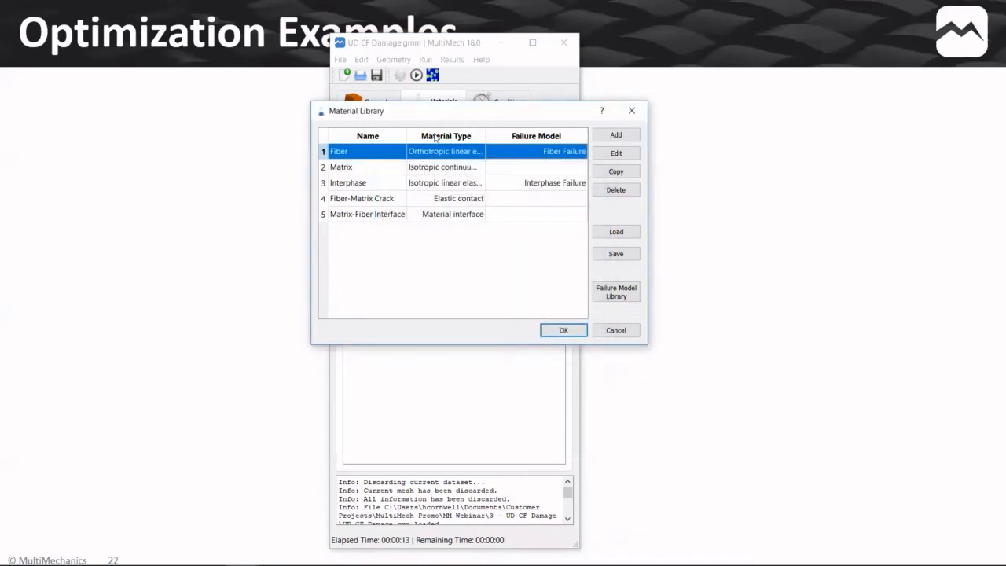
Step: Clear both Weibull damage law parameters of the Matrix material, leaving them as unknowns, and accept the material
{"action": "double_click", "coordinate": [453, 169]}
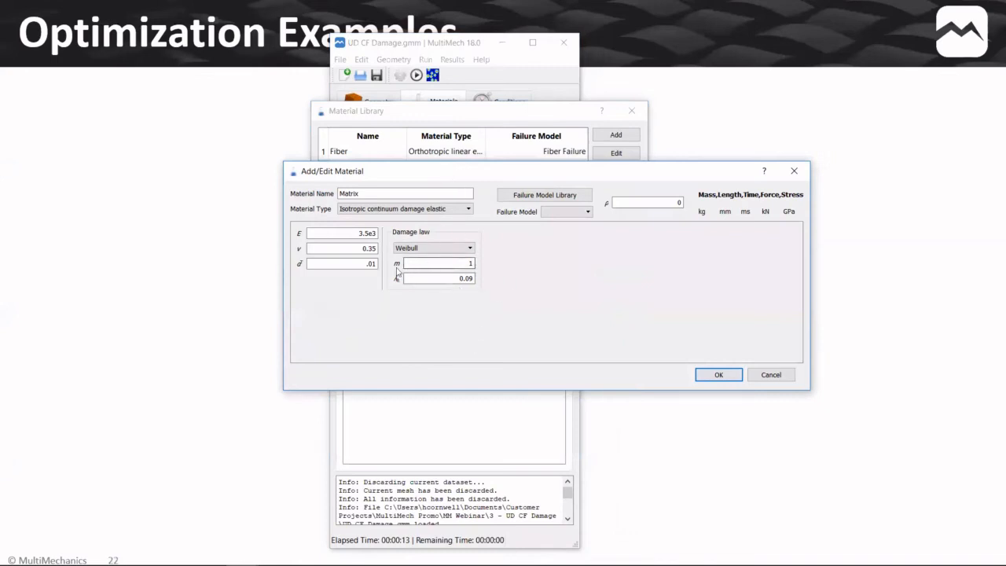
{"action": "double_click", "coordinate": [445, 263]}
{"action": "key", "text": "Tab"}
{"action": "key", "text": "BackSpace"}
{"action": "left_click", "coordinate": [724, 374]}
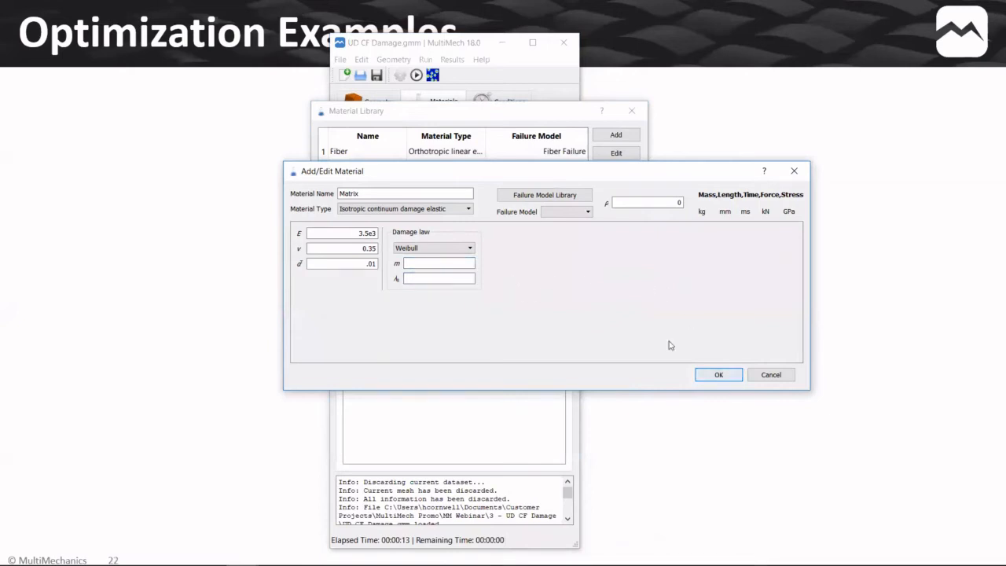
Step: Clear the T11 and S12 strengths in the Interphase Failure model, and accept the model and the material library
{"action": "double_click", "coordinate": [560, 185]}
{"action": "left_click_drag", "start_coordinate": [444, 258], "coordinate": [517, 254]}
{"action": "key", "text": "BackSpace"}
{"action": "left_click_drag", "start_coordinate": [462, 287], "coordinate": [497, 289]}
{"action": "key", "text": "BackSpace"}
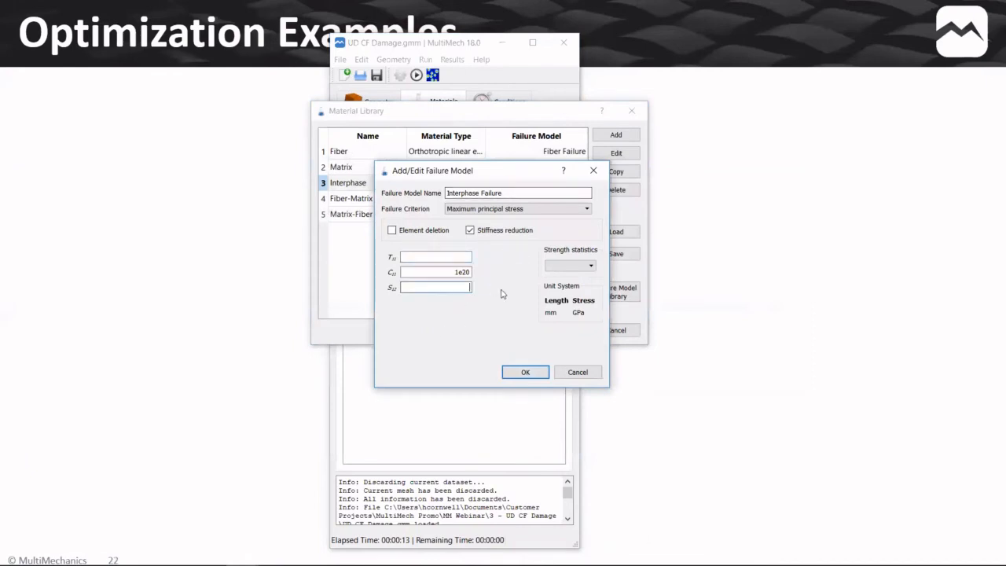
{"action": "left_click", "coordinate": [524, 372]}
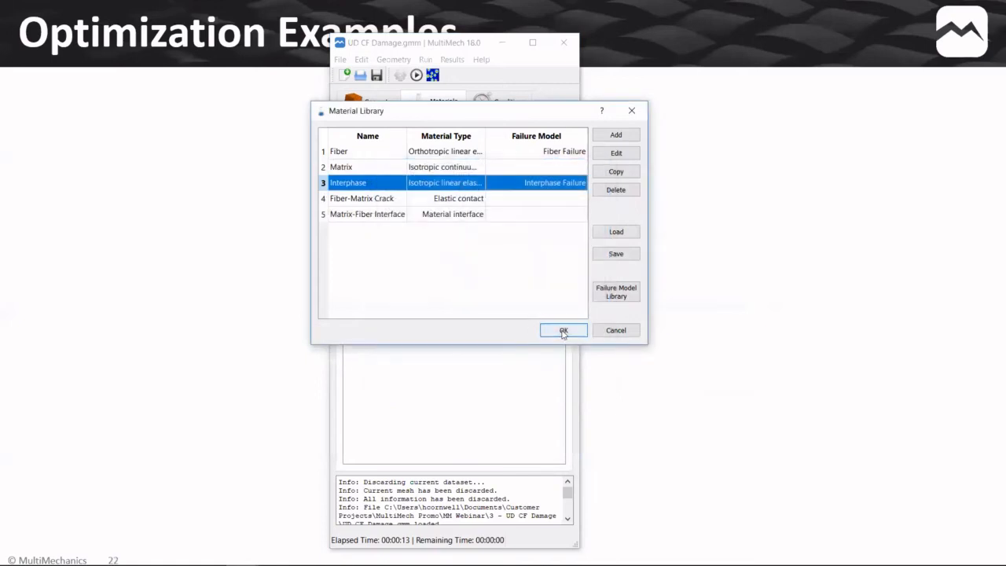
{"action": "left_click", "coordinate": [559, 330]}
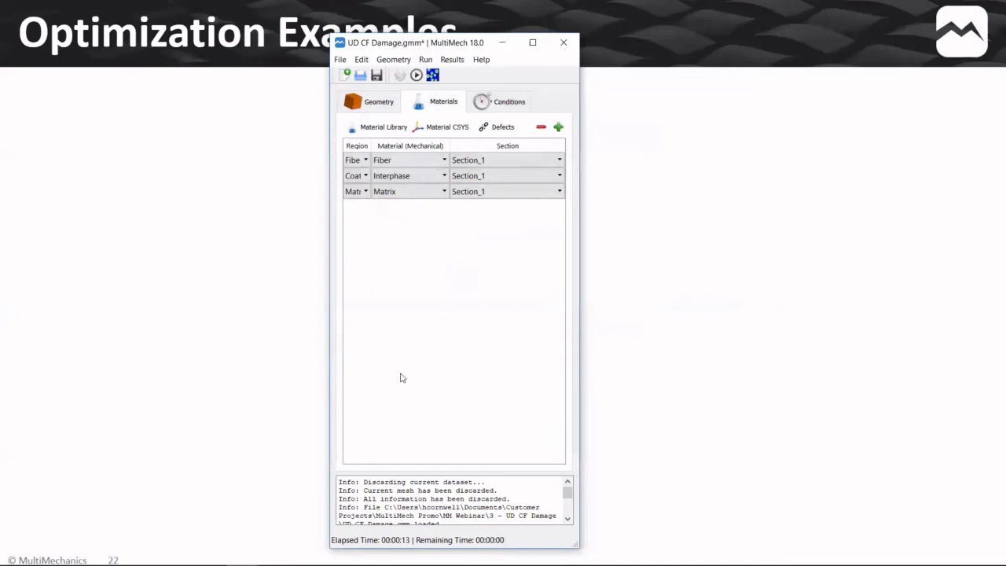
Step: Start the run to list the missing parameters and link the T11 parameter with variable 4
{"action": "left_click", "coordinate": [416, 74]}
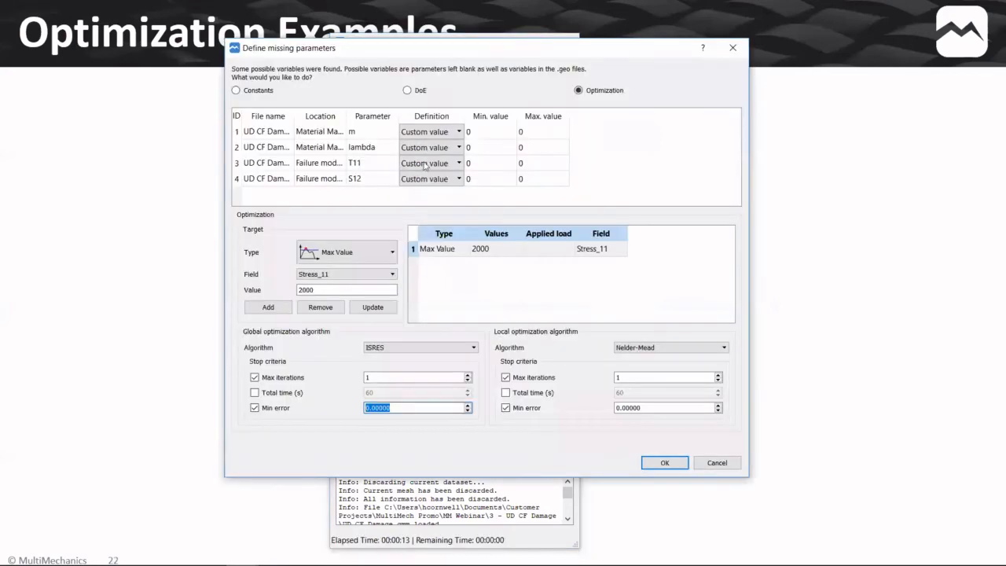
{"action": "left_click_drag", "start_coordinate": [442, 57], "coordinate": [458, 59]}
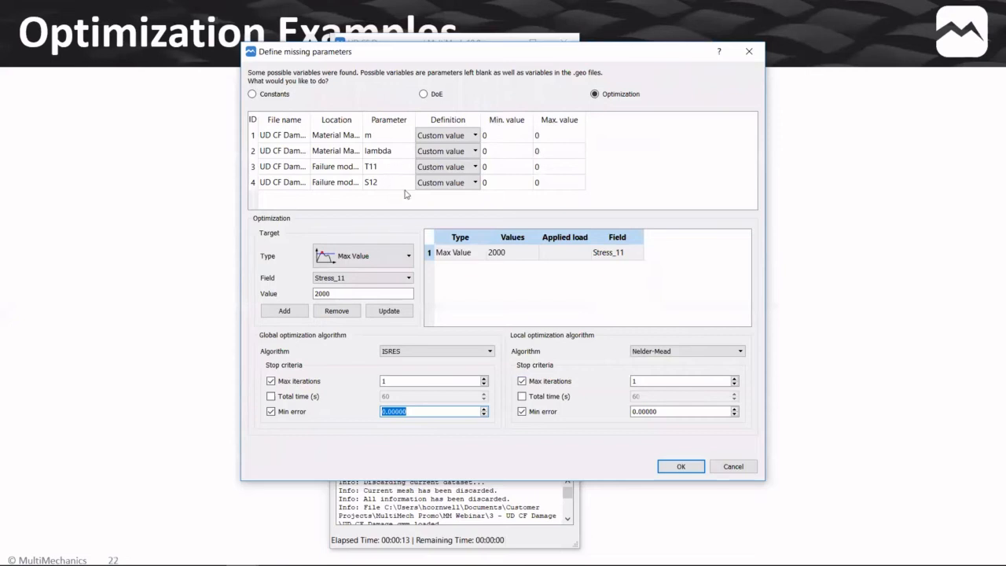
{"action": "left_click", "coordinate": [463, 166]}
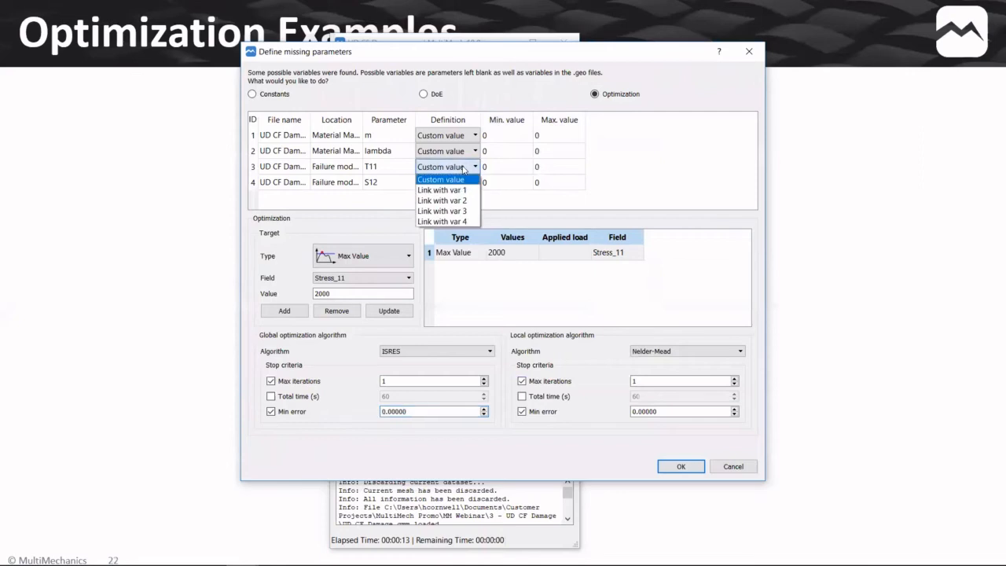
{"action": "left_click", "coordinate": [443, 221]}
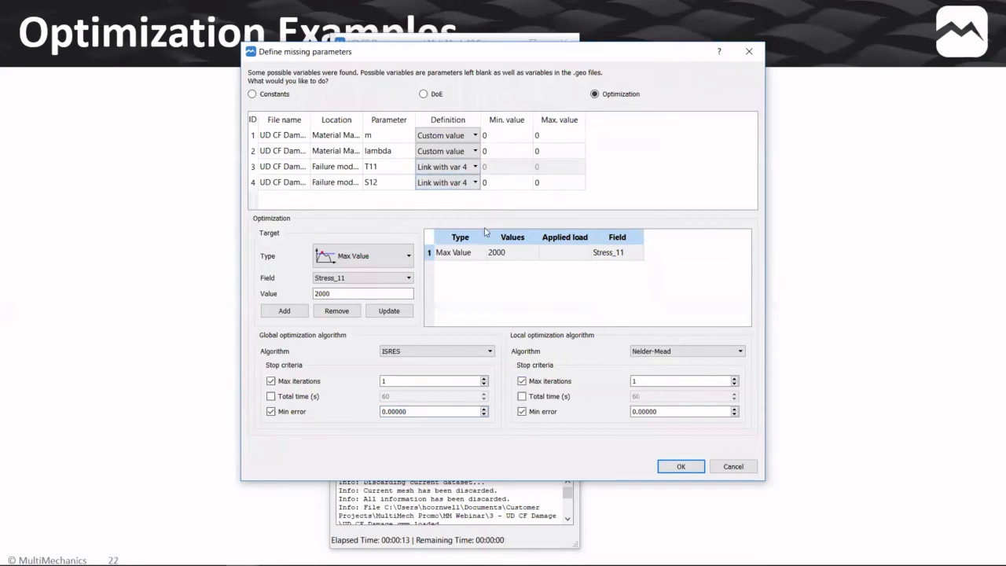
Step: Remove the existing Max Value target and choose Fit Curve as the target type with StressStrain.csv as its source
{"action": "left_click", "coordinate": [476, 254]}
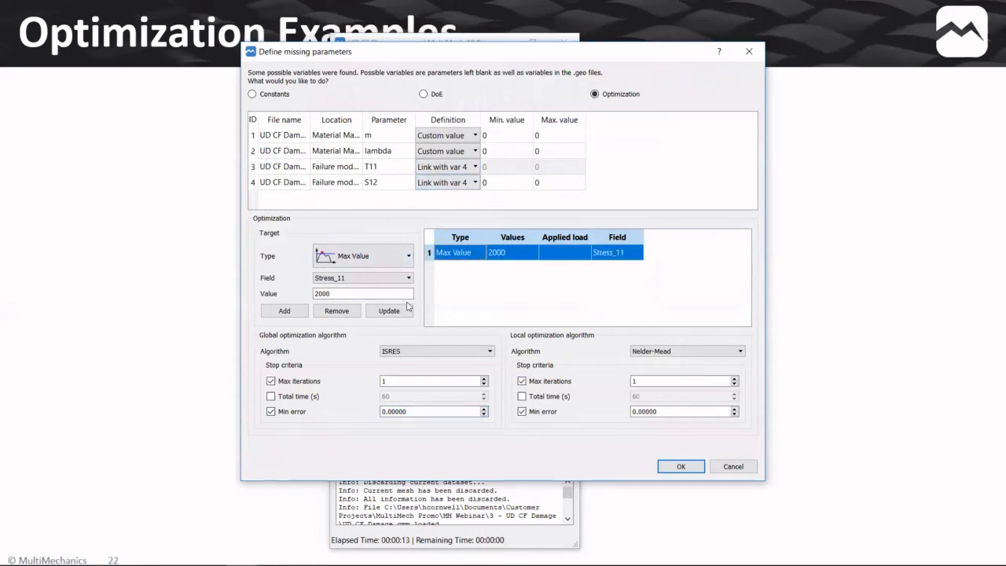
{"action": "left_click", "coordinate": [354, 311]}
{"action": "left_click", "coordinate": [360, 263]}
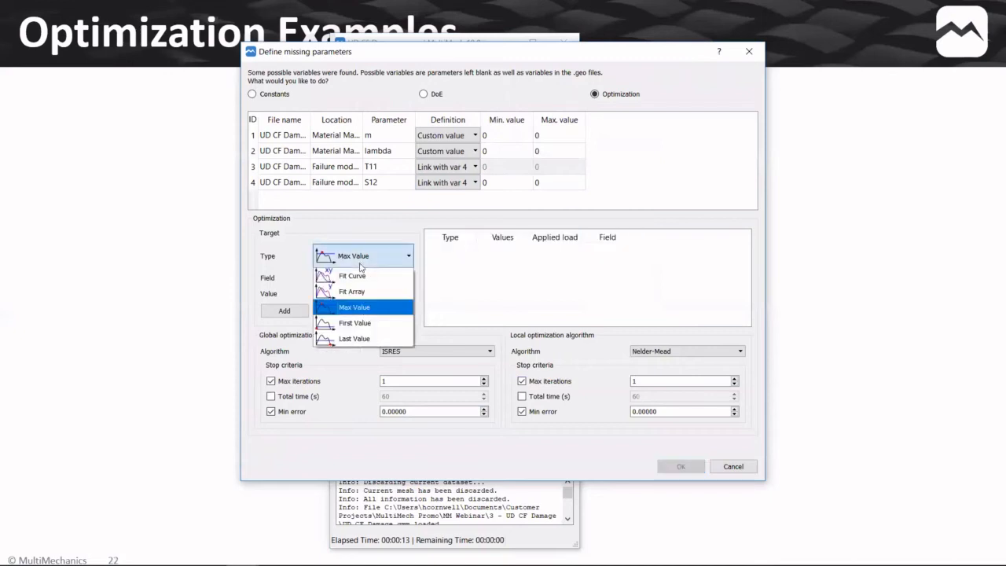
{"action": "left_click", "coordinate": [360, 275]}
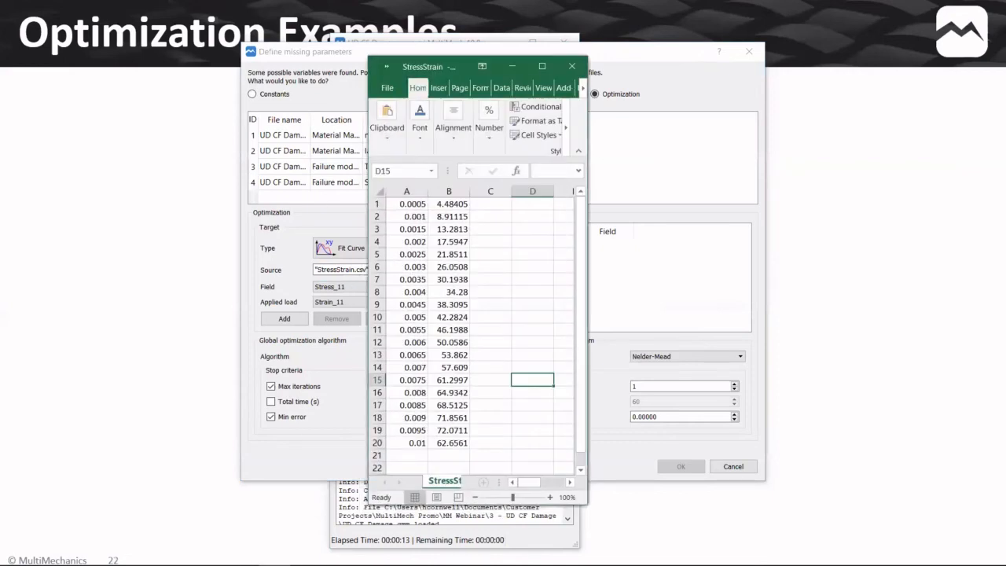
Step: Examine the strain and stress columns of the StressStrain file in Excel, then return to the missing parameters dialog
{"action": "left_click_drag", "start_coordinate": [409, 202], "coordinate": [445, 448]}
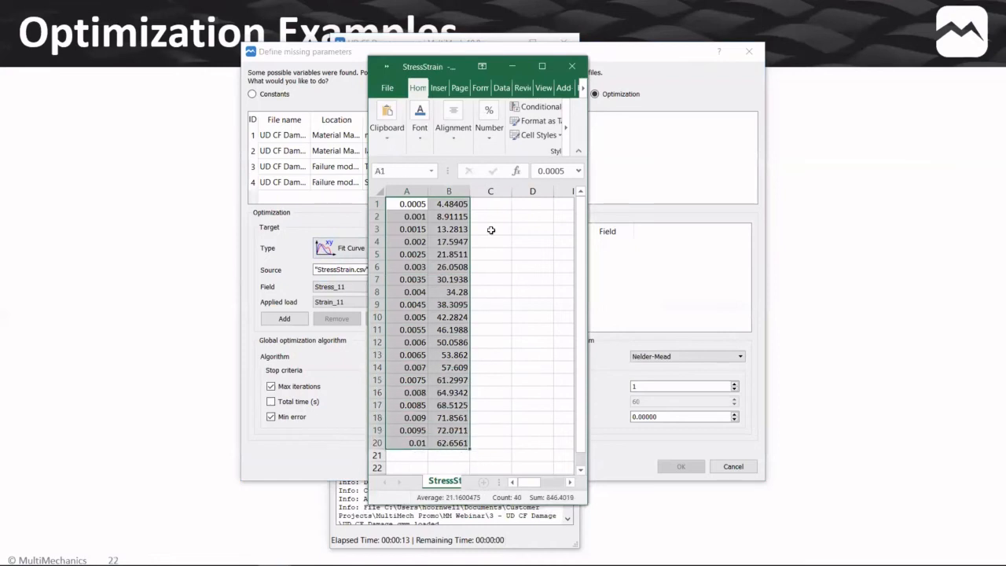
{"action": "left_click", "coordinate": [475, 262]}
{"action": "left_click", "coordinate": [411, 255]}
{"action": "left_click", "coordinate": [455, 253]}
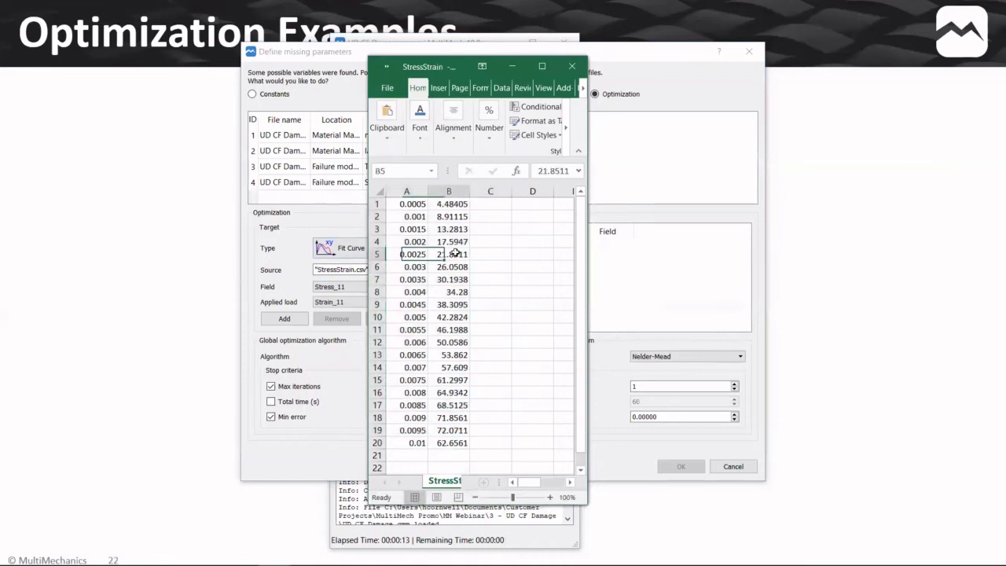
{"action": "left_click", "coordinate": [510, 67]}
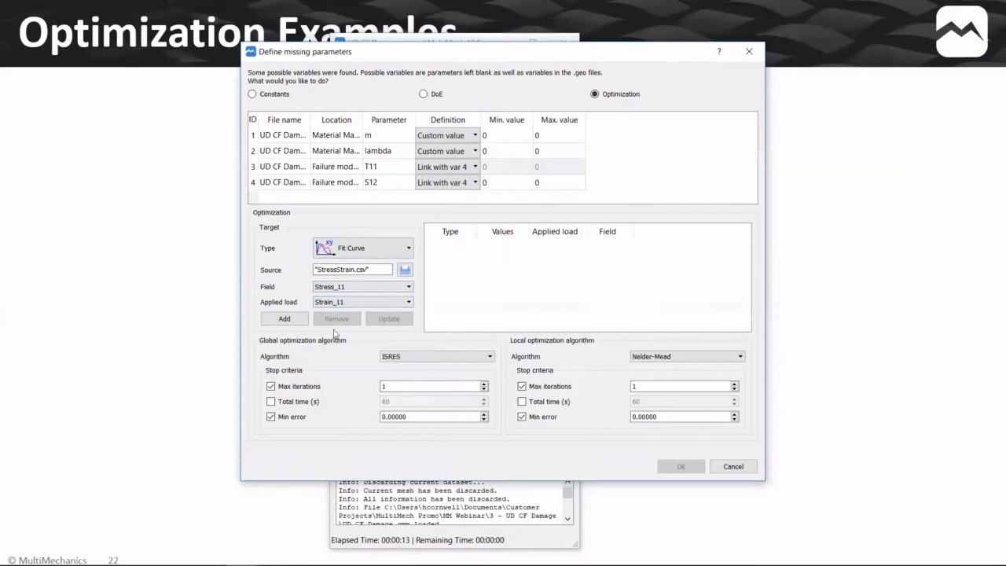
Step: Set the curve target's field to Stress_22 and its applied load to Strain_22, and add the Fit Curve target
{"action": "left_click", "coordinate": [345, 287]}
{"action": "left_click", "coordinate": [348, 305]}
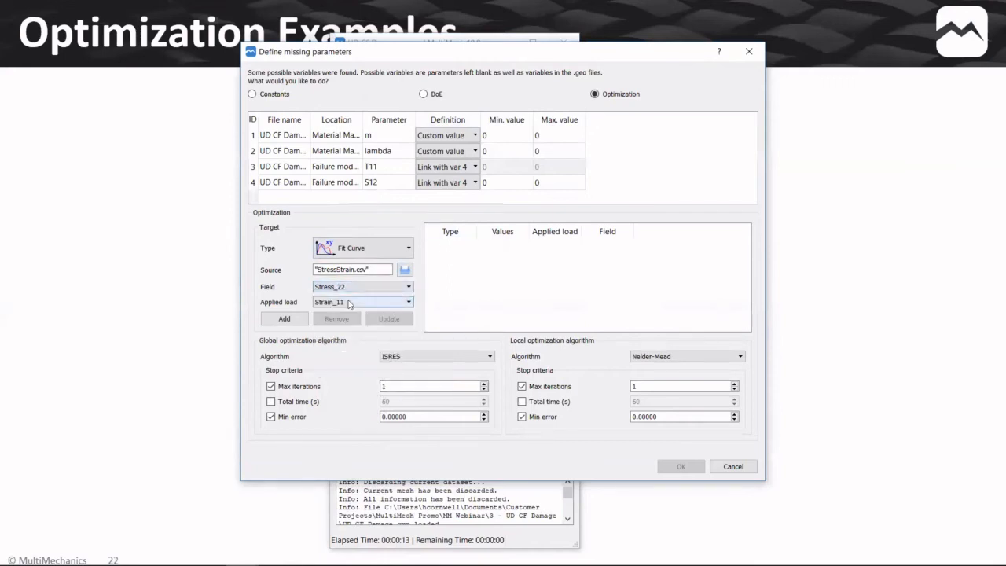
{"action": "left_click", "coordinate": [348, 302]}
{"action": "left_click", "coordinate": [350, 321]}
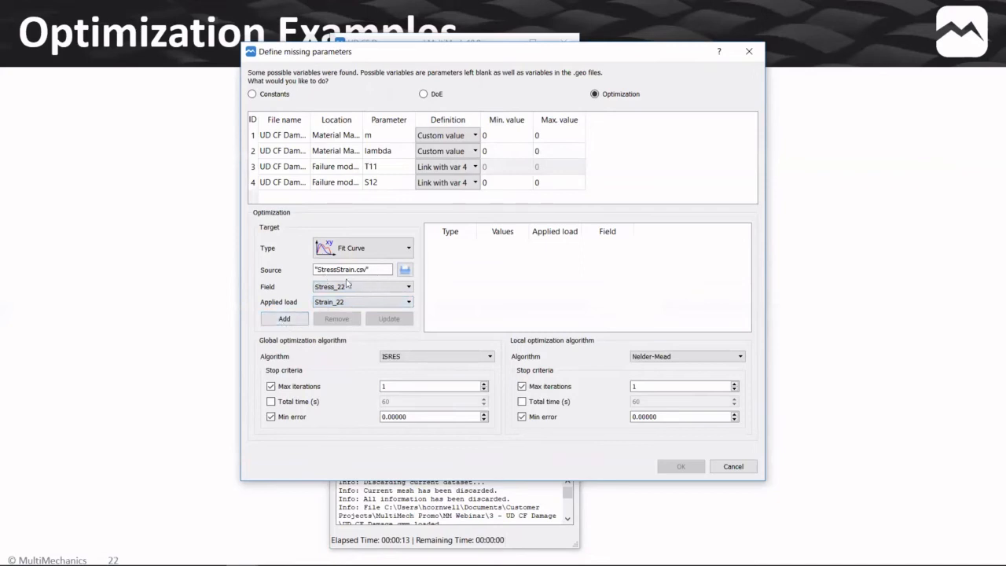
{"action": "left_click", "coordinate": [292, 320]}
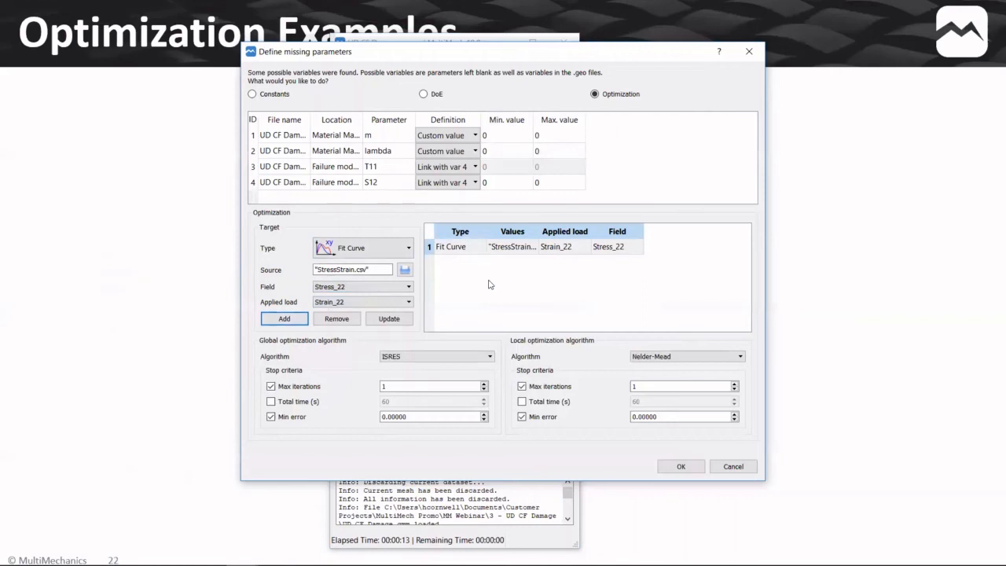
Step: Add a second optimization target of type Max Value for the Stress_11 field with the value 2000
{"action": "left_click", "coordinate": [383, 253]}
{"action": "left_click", "coordinate": [391, 293]}
{"action": "left_click", "coordinate": [393, 278]}
{"action": "left_click", "coordinate": [396, 288]}
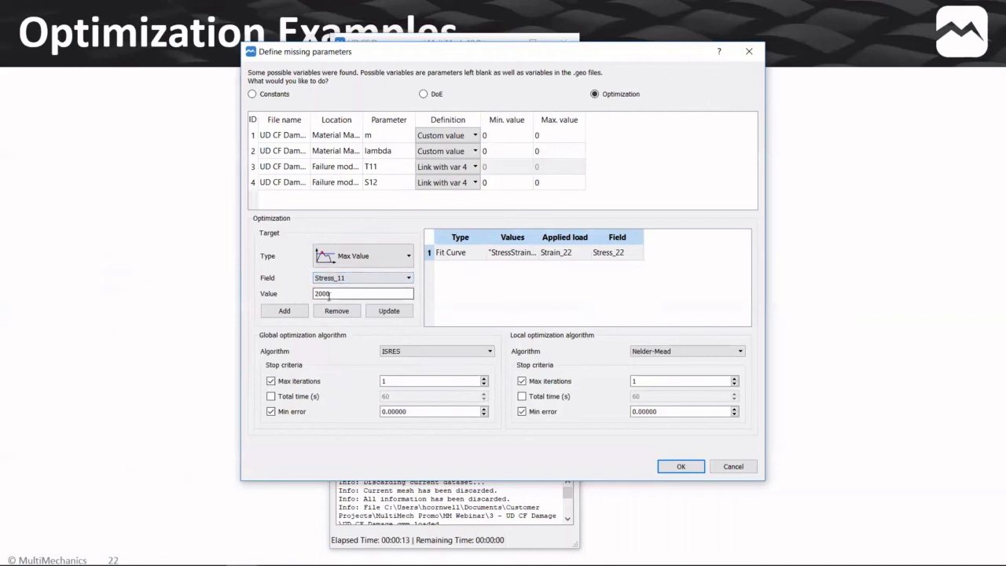
{"action": "left_click", "coordinate": [301, 310]}
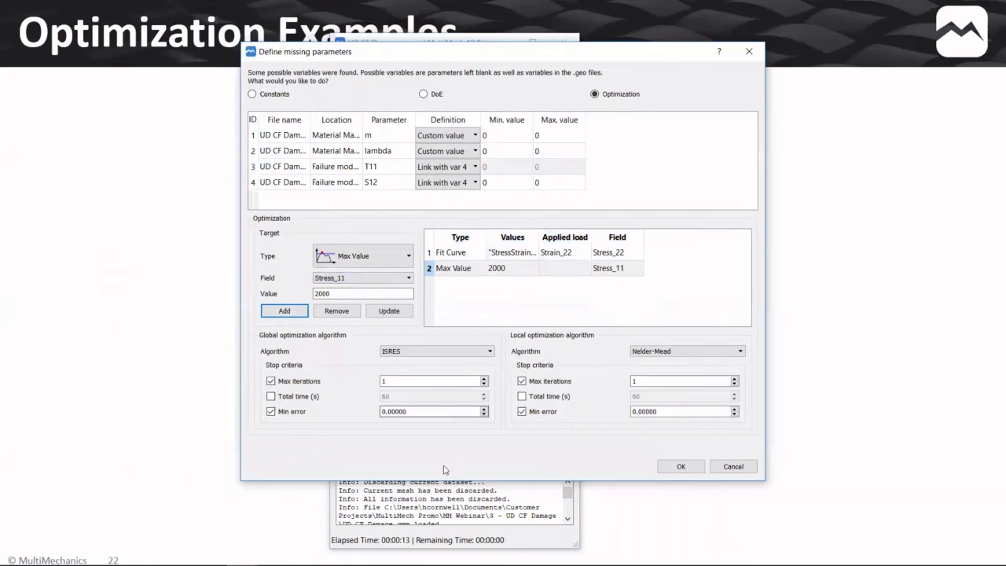
Step: Check the max iterations of the global and local optimization algorithms and cancel the missing parameters setup
{"action": "double_click", "coordinate": [395, 378]}
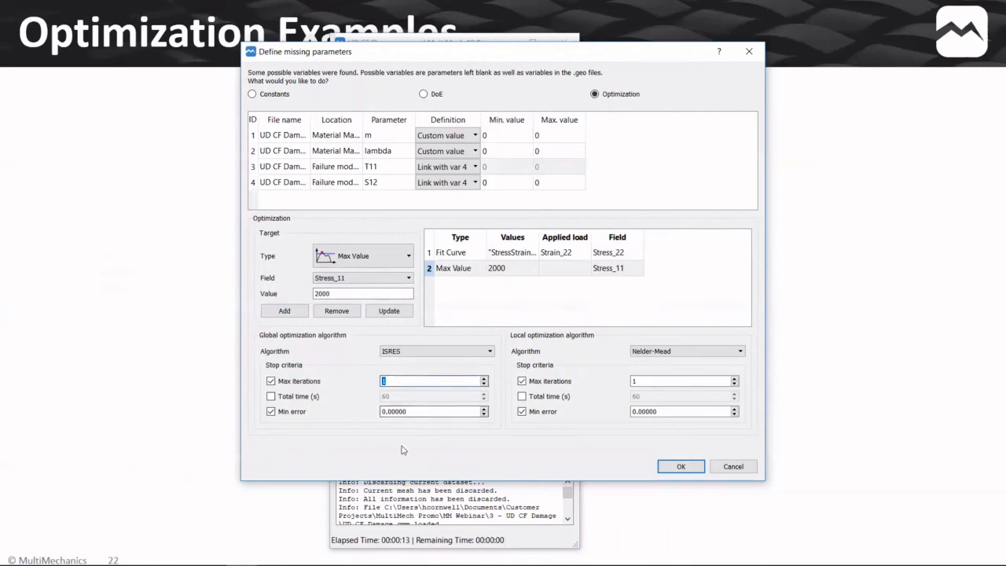
{"action": "double_click", "coordinate": [658, 380]}
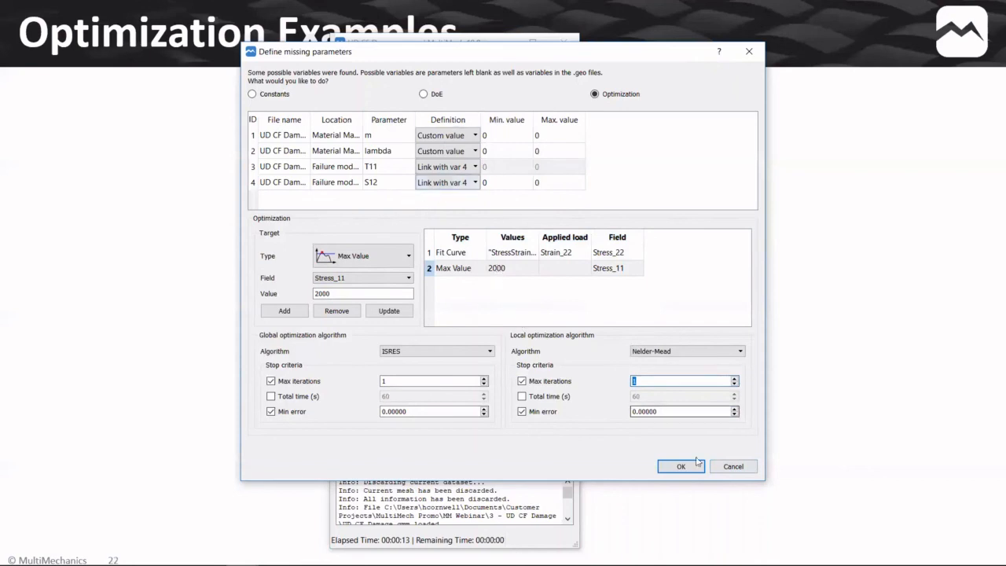
{"action": "left_click", "coordinate": [733, 467]}
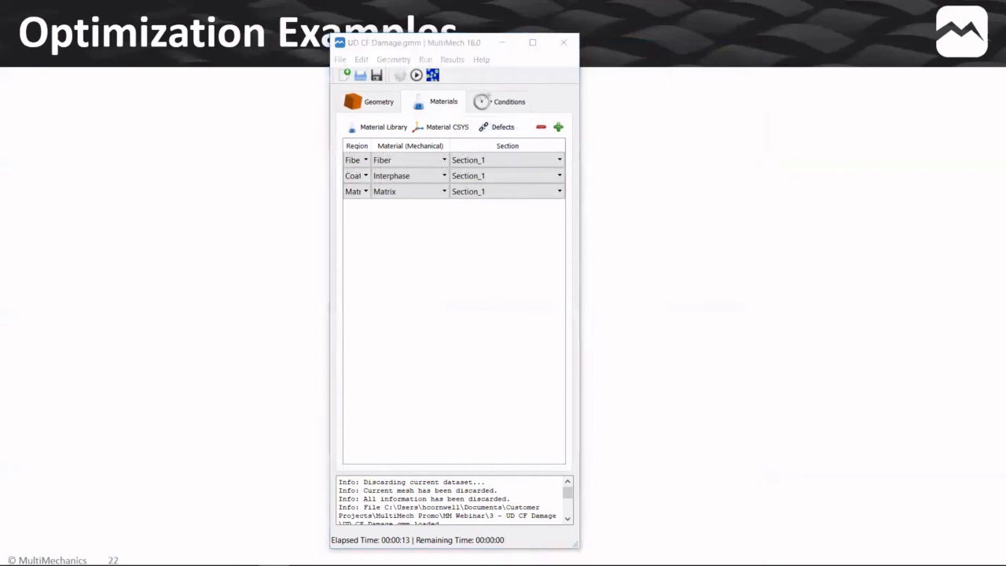
Step: Switch to the mmPlot_v9_protected1 workbook in Excel and filter the Strain_22 chart to show only case31 and target34
{"action": "key", "text": "alt+Tab"}
{"action": "left_click_drag", "start_coordinate": [496, 55], "coordinate": [456, 22]}
{"action": "scroll", "coordinate": [635, 422], "scroll_direction": "down", "scroll_amount": 2}
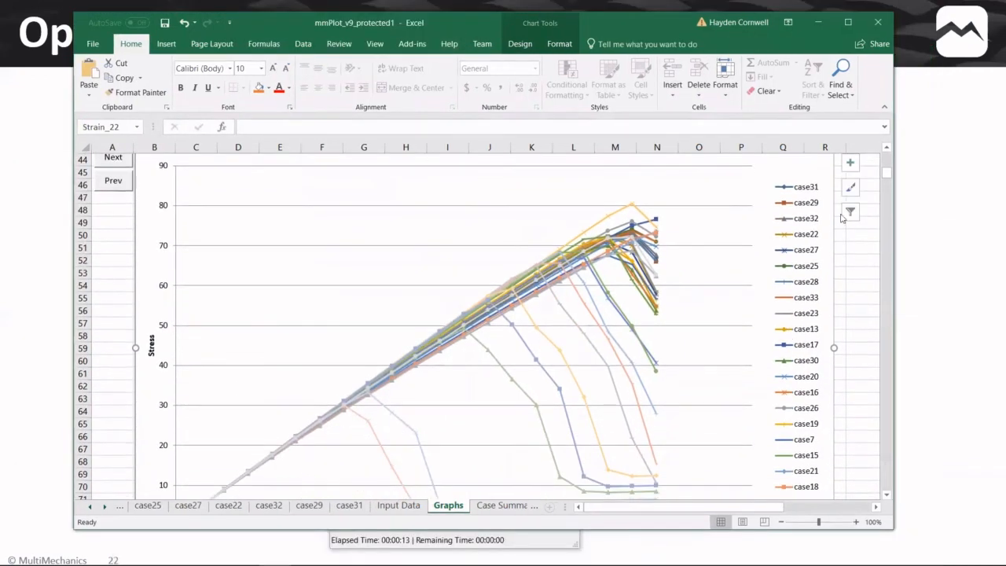
{"action": "left_click", "coordinate": [849, 211]}
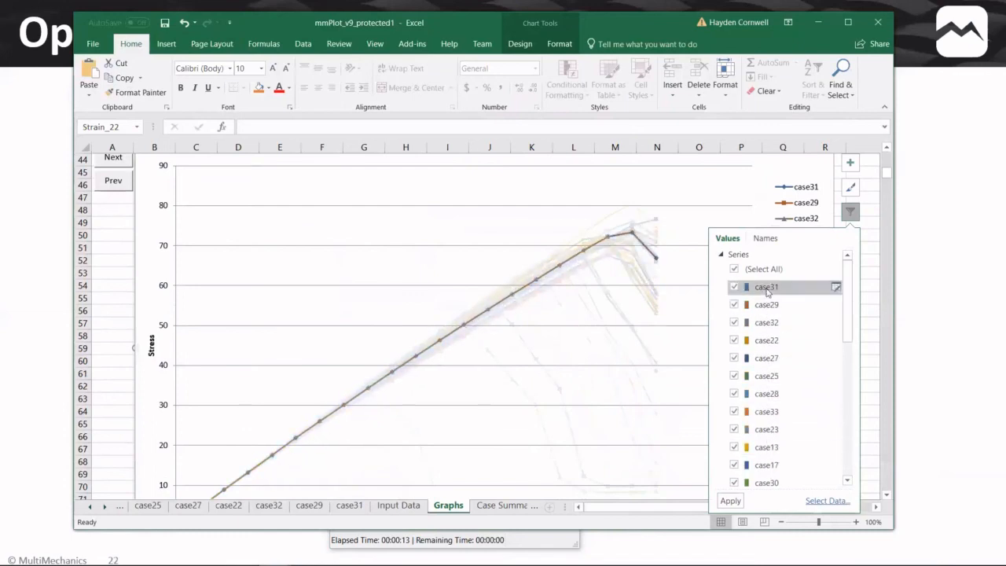
{"action": "left_click", "coordinate": [734, 268]}
{"action": "left_click", "coordinate": [733, 287]}
{"action": "scroll", "coordinate": [734, 408], "scroll_direction": "down", "scroll_amount": 7}
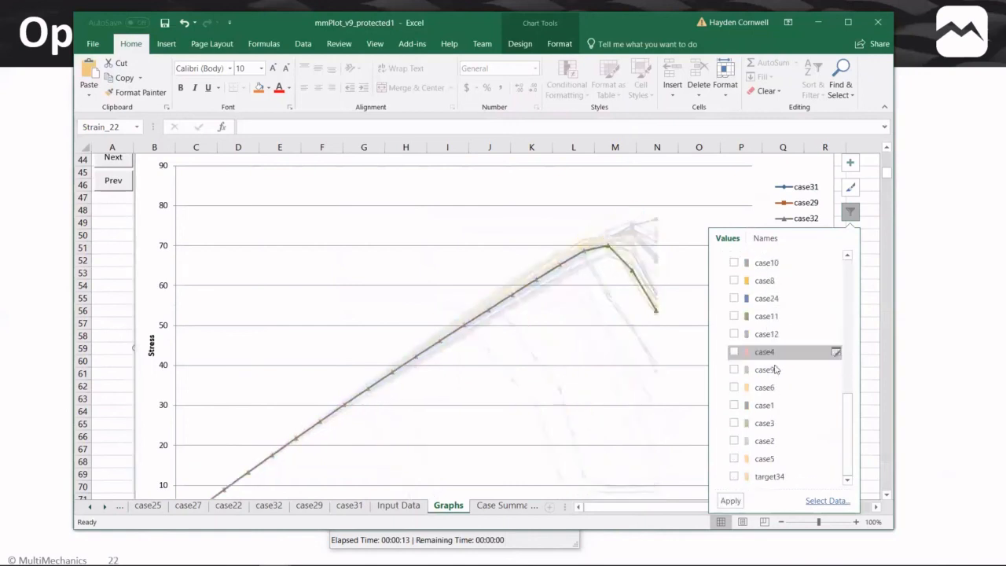
{"action": "left_click", "coordinate": [729, 500]}
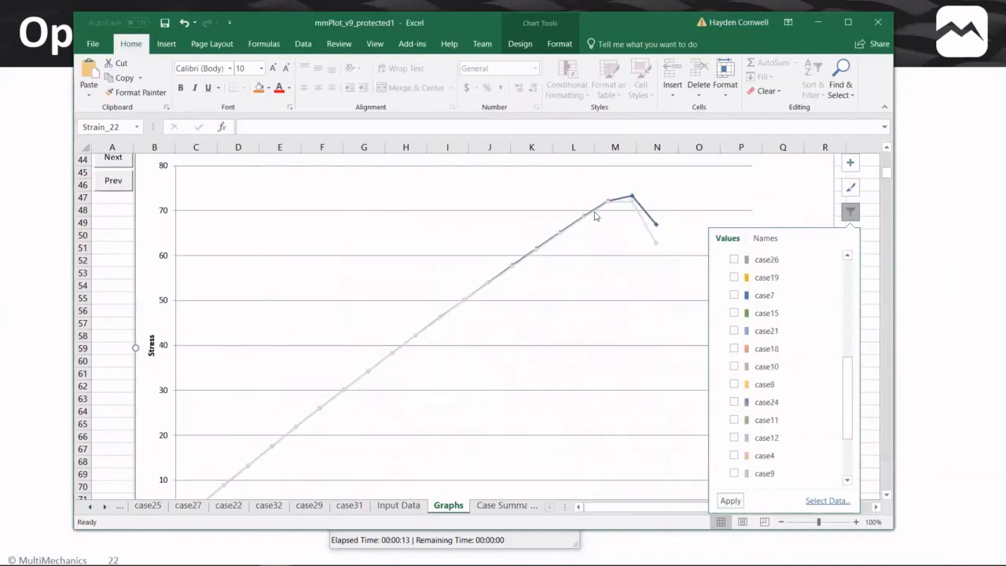
Step: Compare the case31 and target34 curves near their peak and end points, and minimize the workbook
{"action": "left_click", "coordinate": [632, 201]}
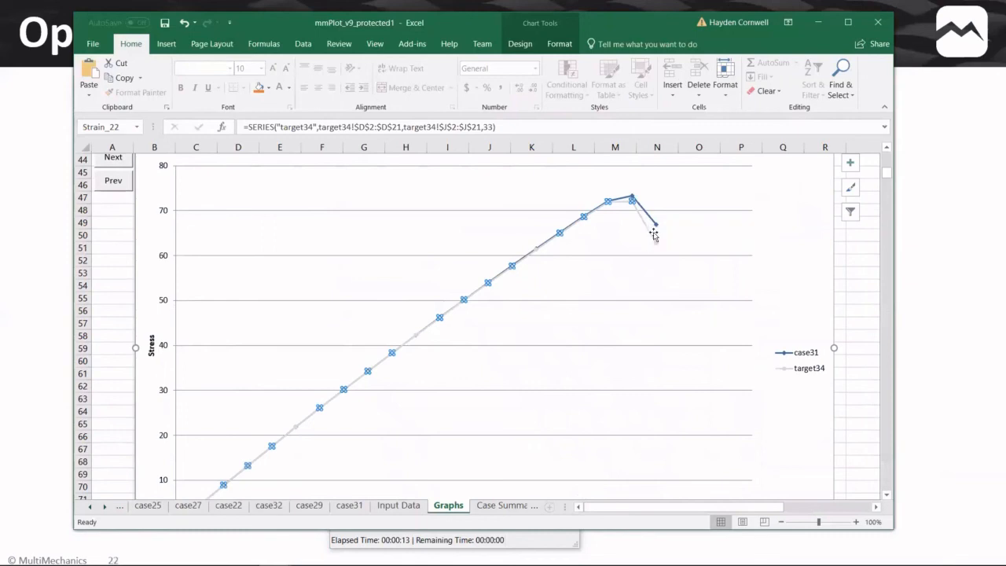
{"action": "left_click", "coordinate": [657, 227]}
{"action": "left_click", "coordinate": [650, 237]}
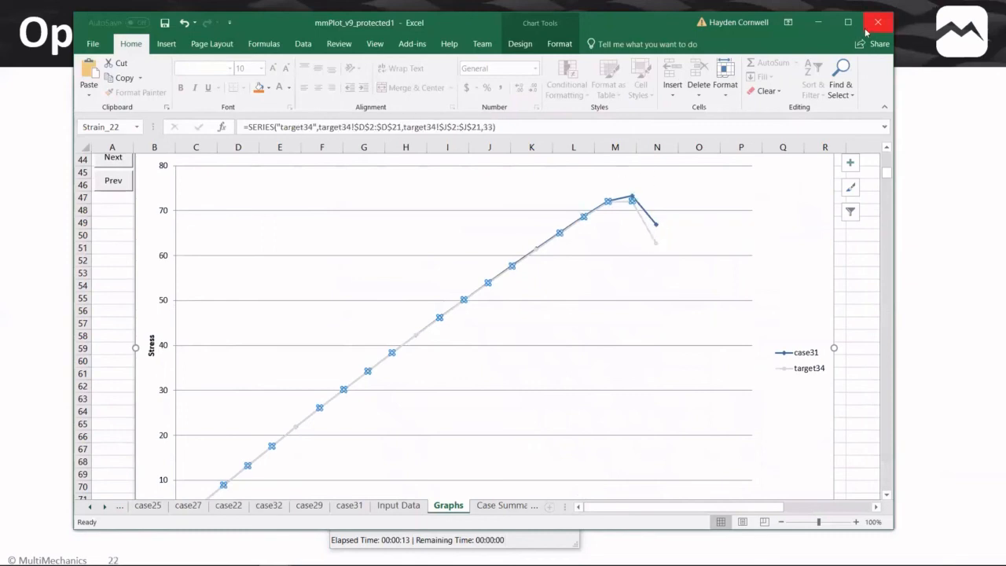
{"action": "left_click", "coordinate": [818, 22]}
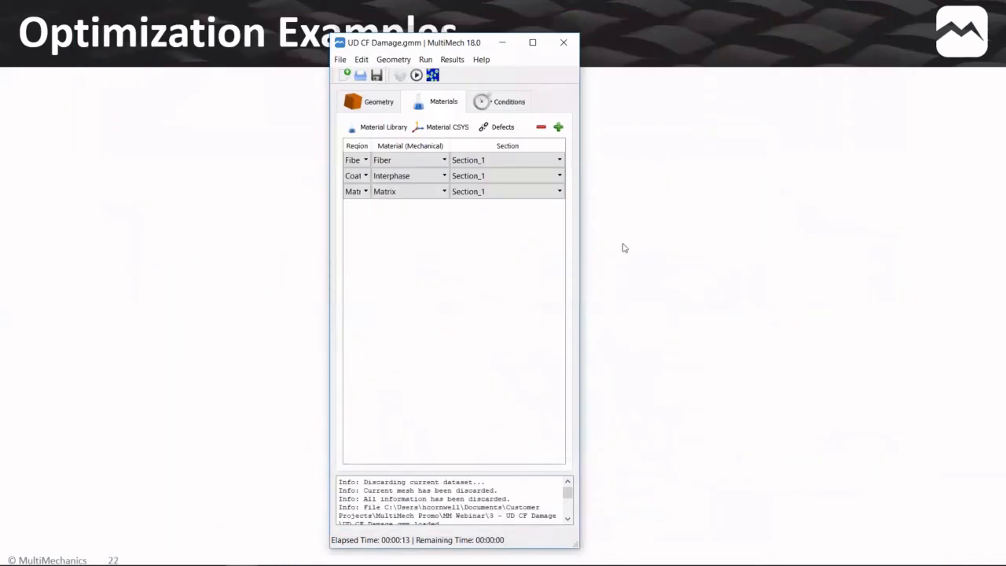
Step: Minimize the MultiMech window and advance the presentation to the Complex Layups slide
{"action": "left_click_drag", "start_coordinate": [451, 43], "coordinate": [461, 47]}
{"action": "left_click", "coordinate": [518, 48]}
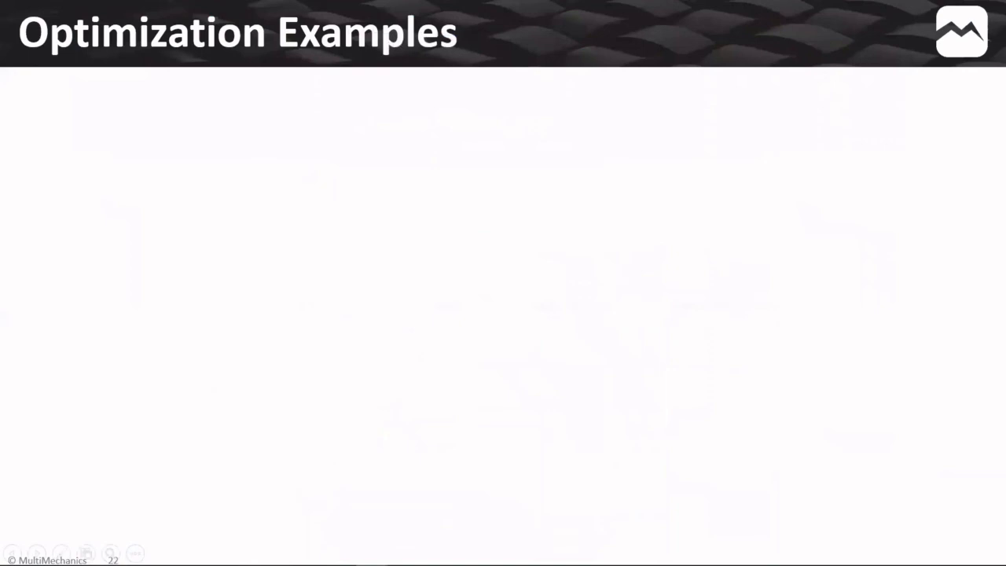
{"action": "key", "text": "Right"}
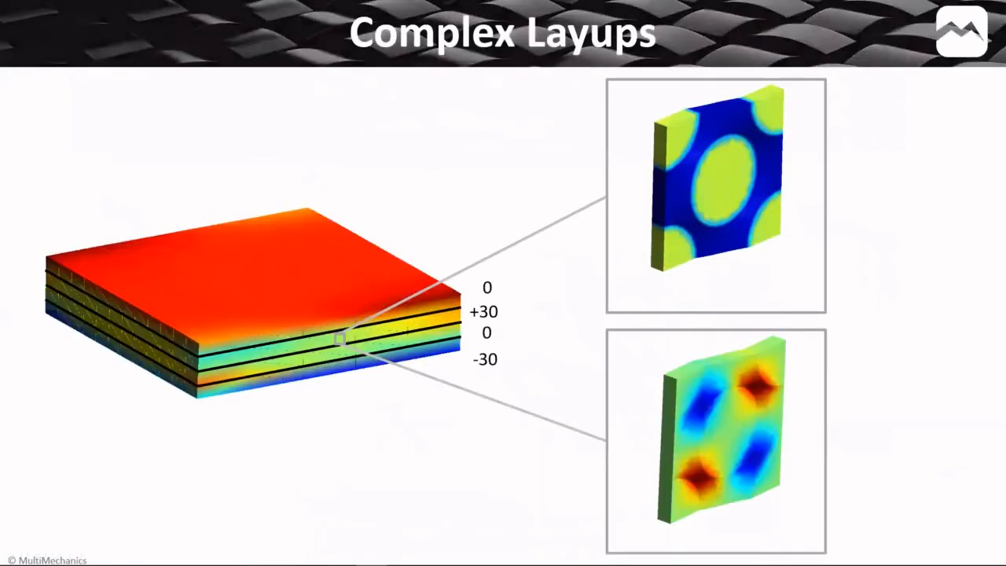